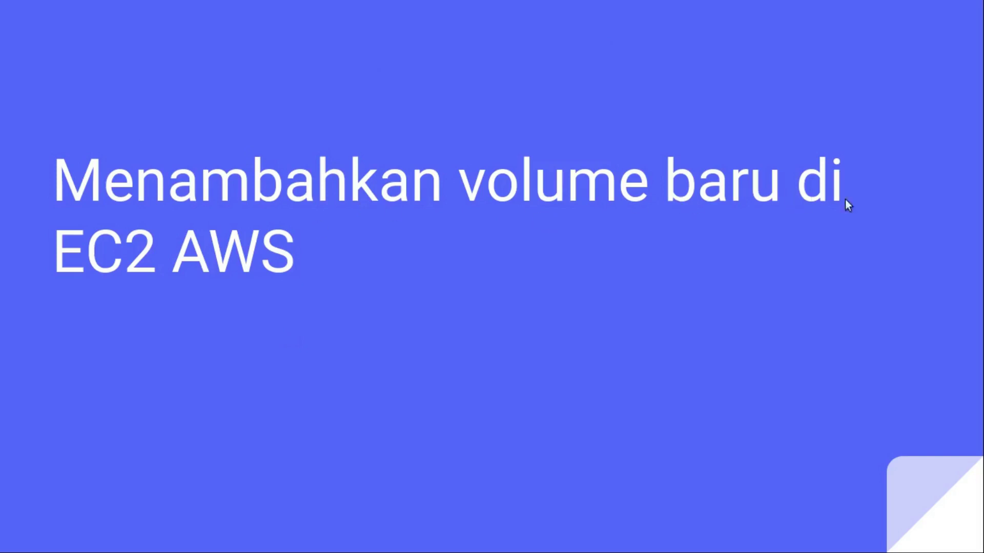
{"action": "mouse_move", "coordinate": [183, 330]}
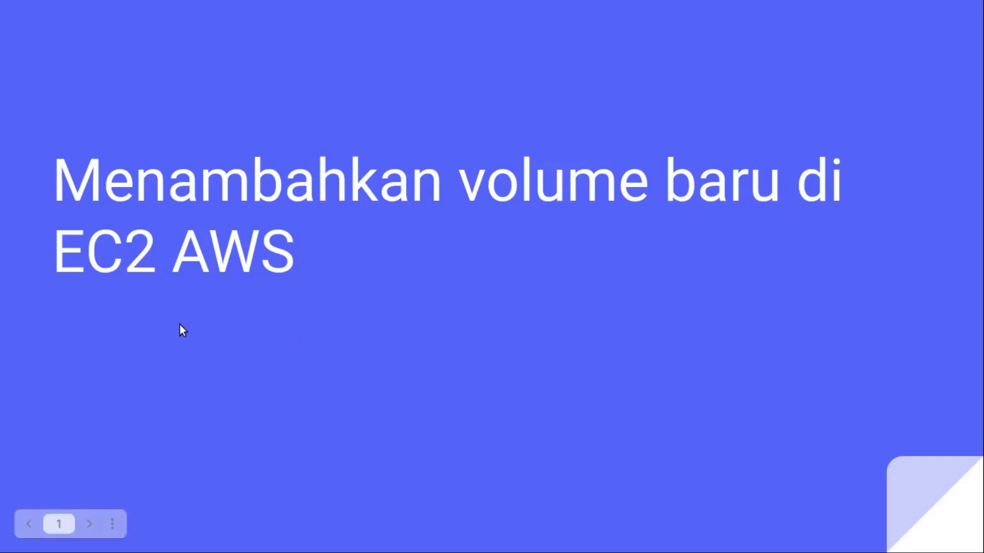
Play the deck through Detail, Diagram and Caranya to the command script slide, then exit to the Detail slide
{"action": "left_click", "coordinate": [180, 324]}
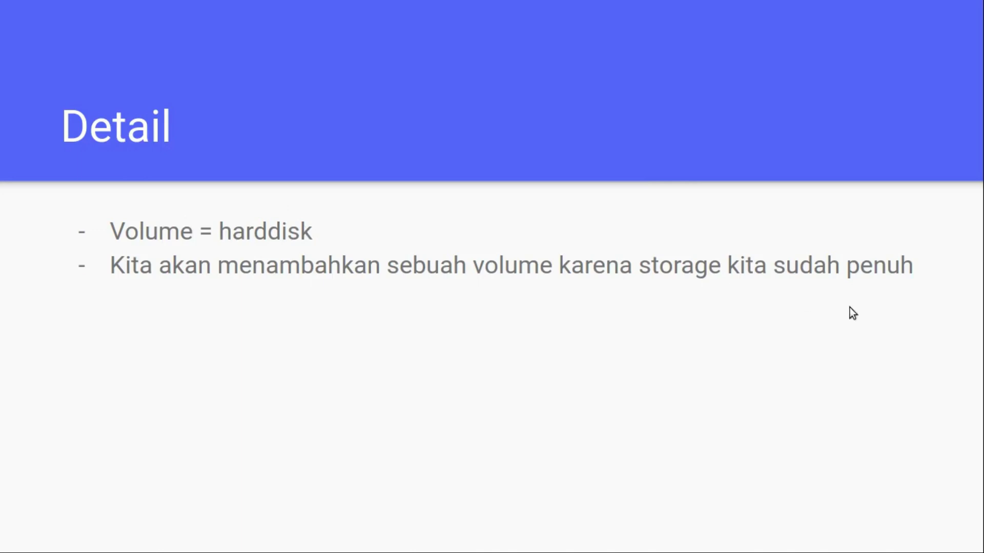
{"action": "key", "text": "Right"}
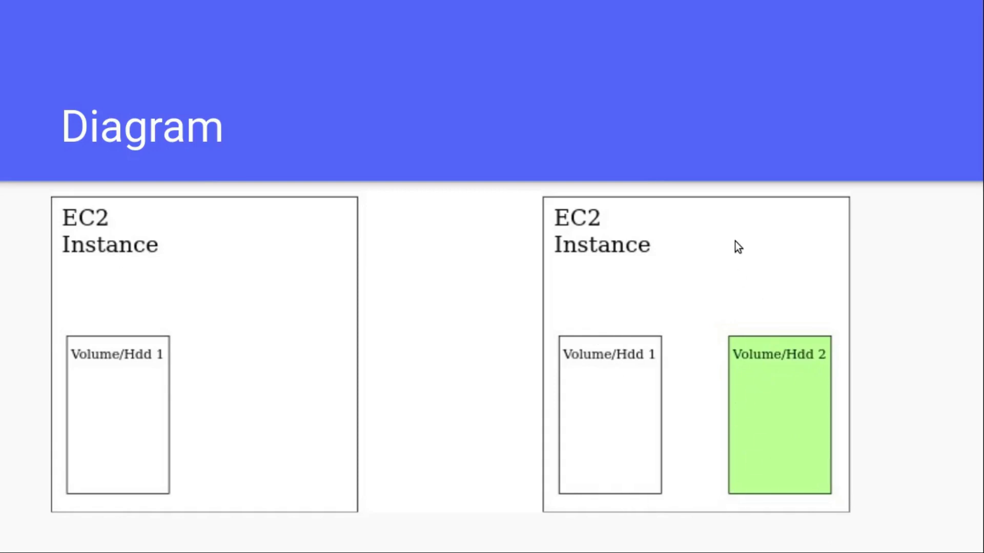
{"action": "key", "text": "Right"}
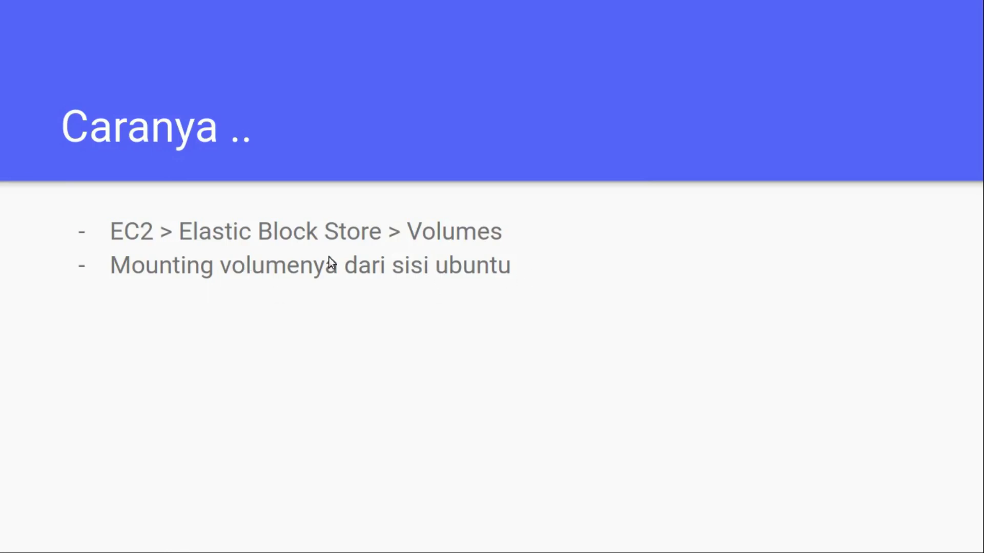
{"action": "left_click", "coordinate": [327, 358]}
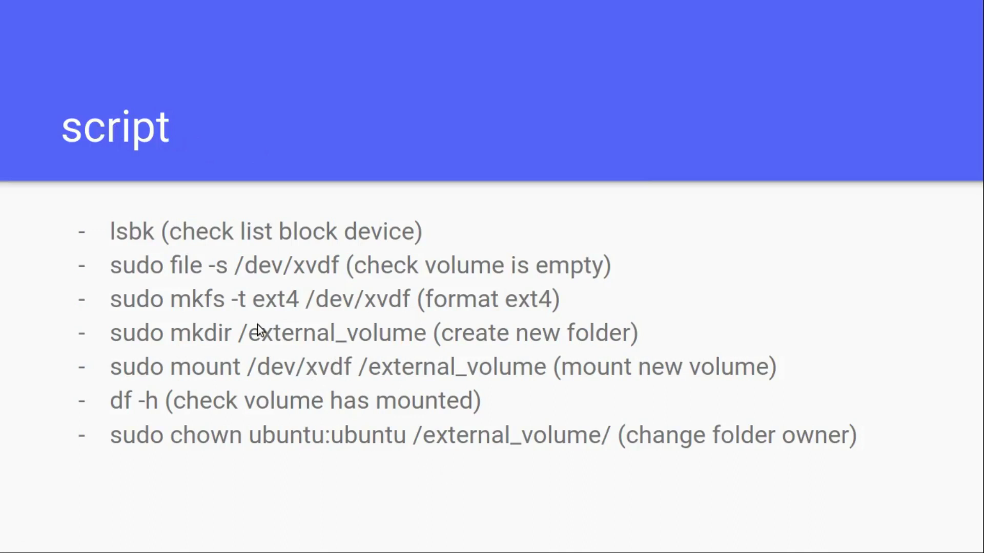
{"action": "key", "text": "Escape"}
{"action": "left_click", "coordinate": [174, 274]}
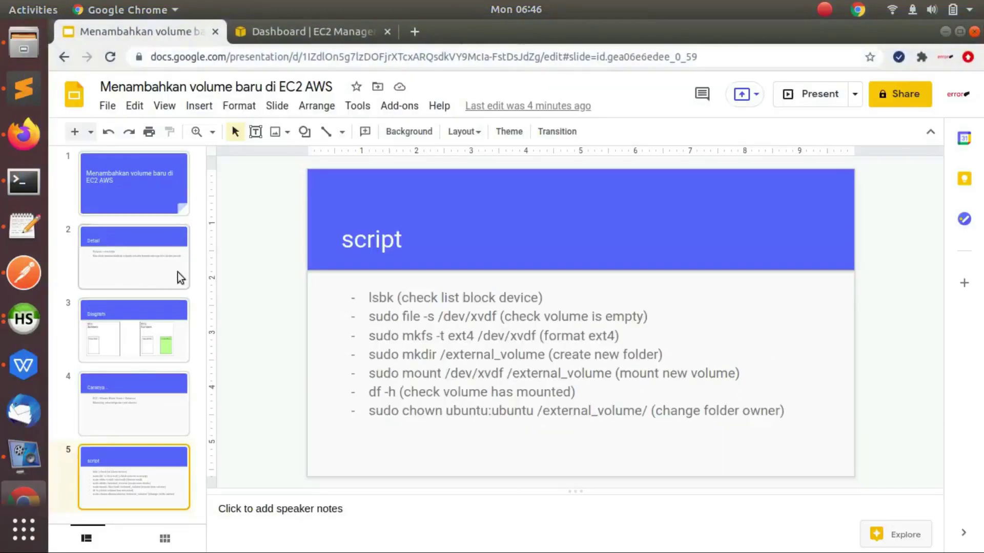
Show the Caranya slide, then go to the EC2 EBS Volumes list and begin a new volume
{"action": "left_click", "coordinate": [146, 378]}
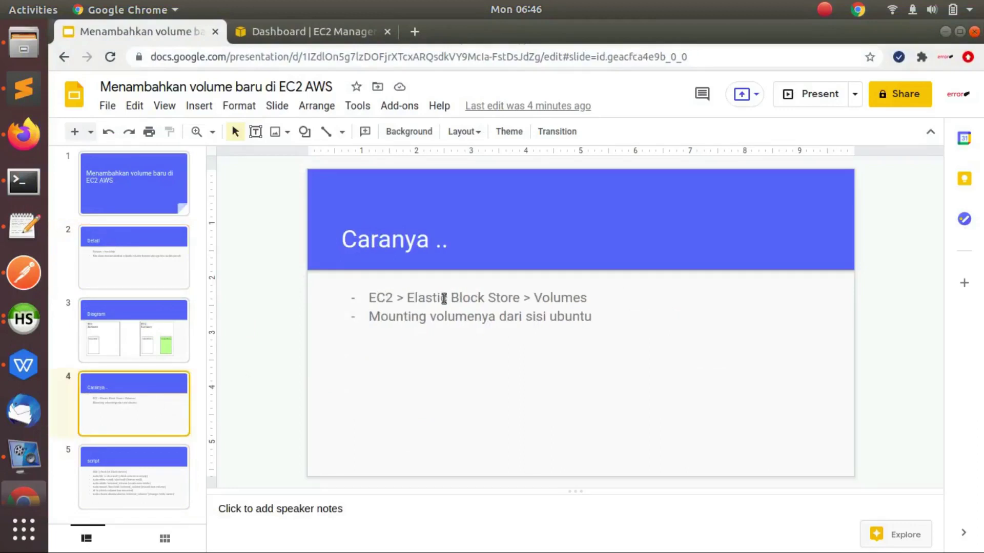
{"action": "left_click", "coordinate": [321, 32]}
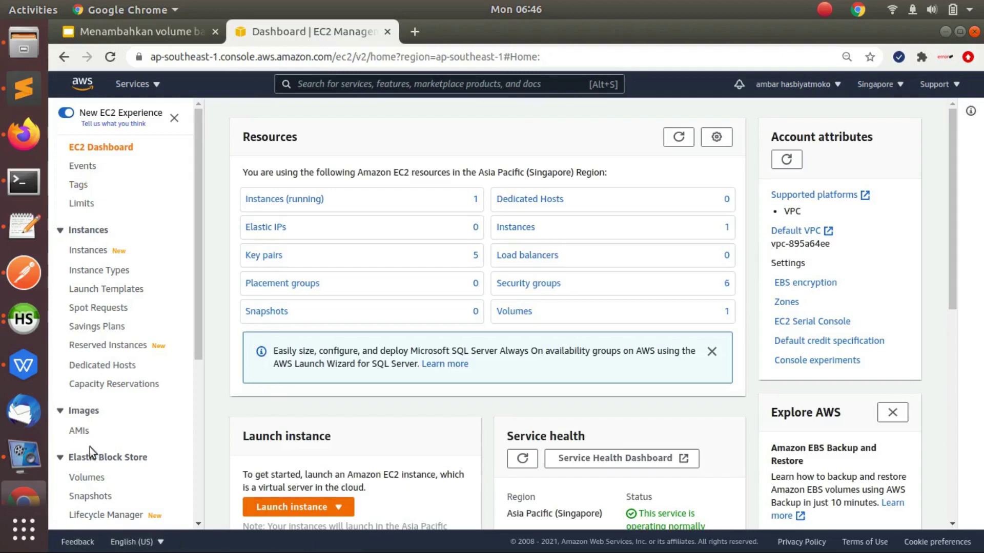
{"action": "left_click", "coordinate": [86, 477]}
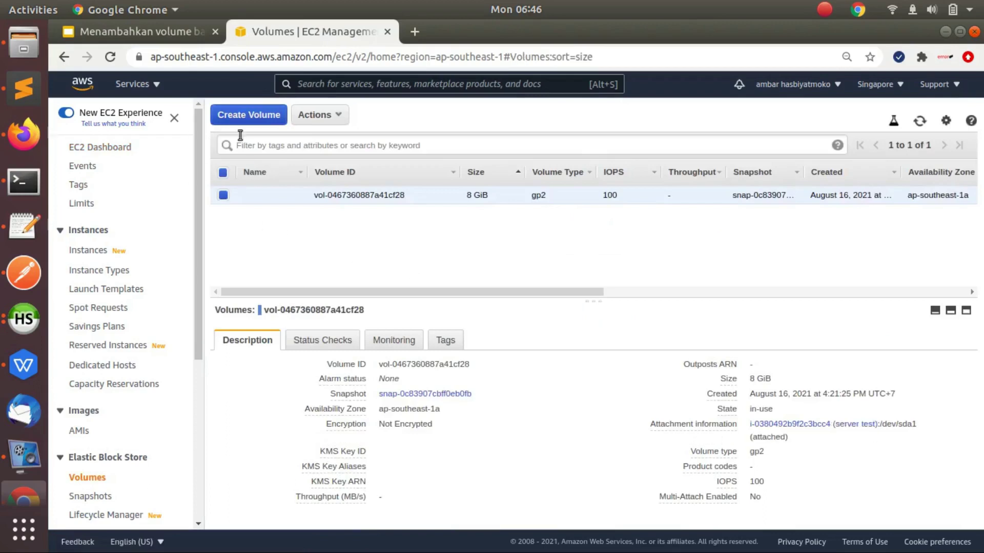
{"action": "left_click", "coordinate": [248, 114]}
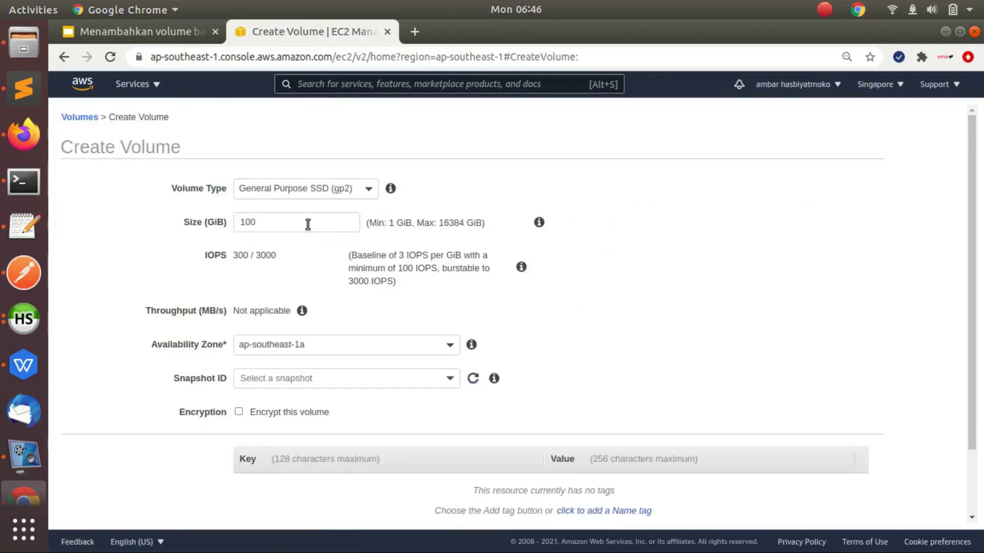
Set the size to 2 GiB and create the gp2 volume in ap-southeast-1a
{"action": "left_click_drag", "start_coordinate": [285, 221], "coordinate": [219, 219]}
{"action": "type", "text": "2"}
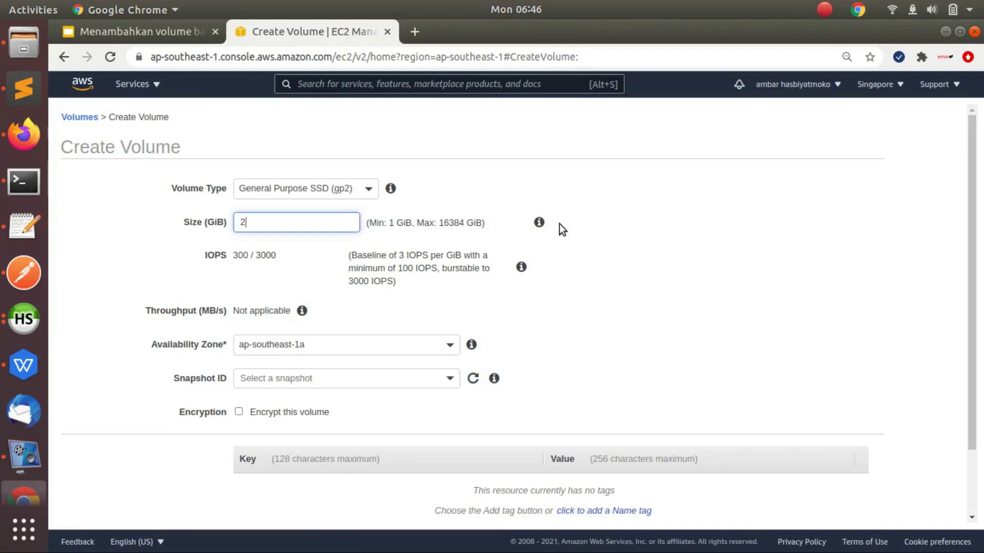
{"action": "left_click", "coordinate": [601, 237]}
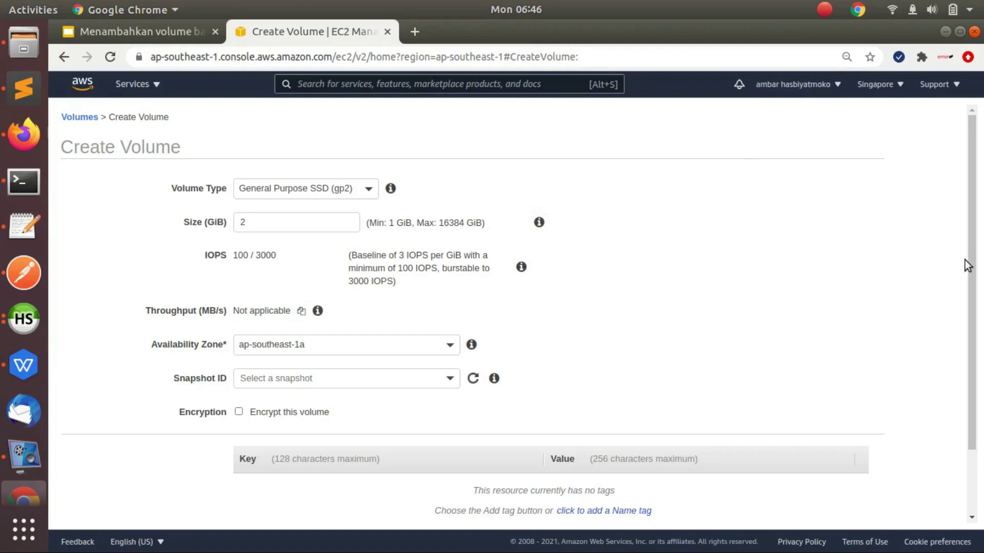
{"action": "left_click", "coordinate": [264, 221]}
{"action": "left_click", "coordinate": [632, 224]}
{"action": "scroll", "coordinate": [968, 404], "scroll_direction": "down", "scroll_amount": 3}
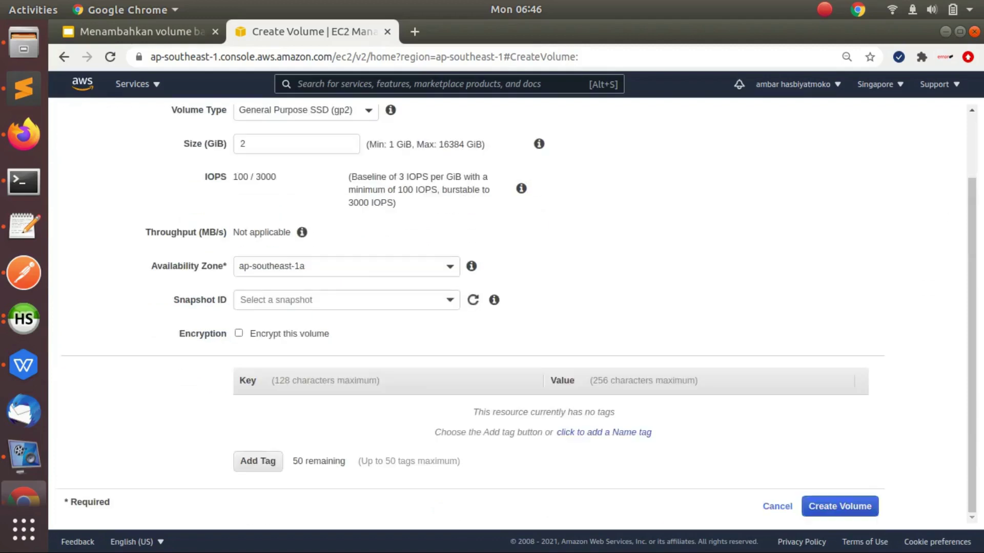
{"action": "left_click", "coordinate": [844, 509]}
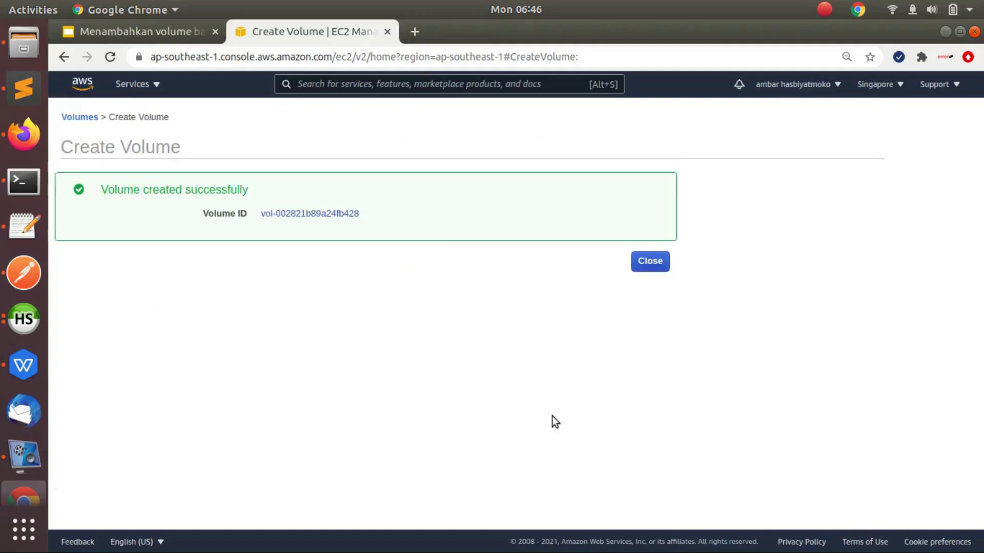
Select the new 2 GiB volume and choose Attach Volume from its Actions
{"action": "left_click", "coordinate": [647, 264]}
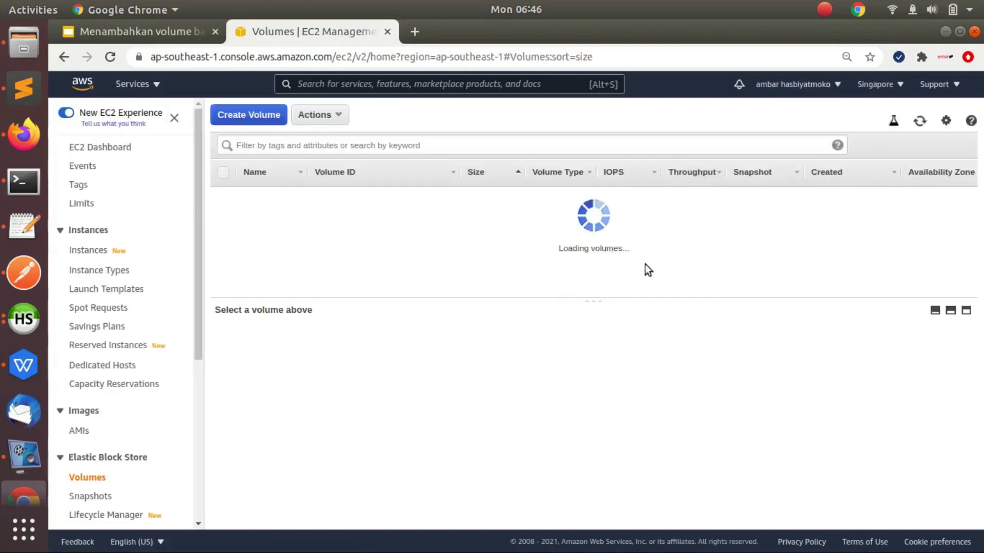
{"action": "left_click", "coordinate": [223, 195]}
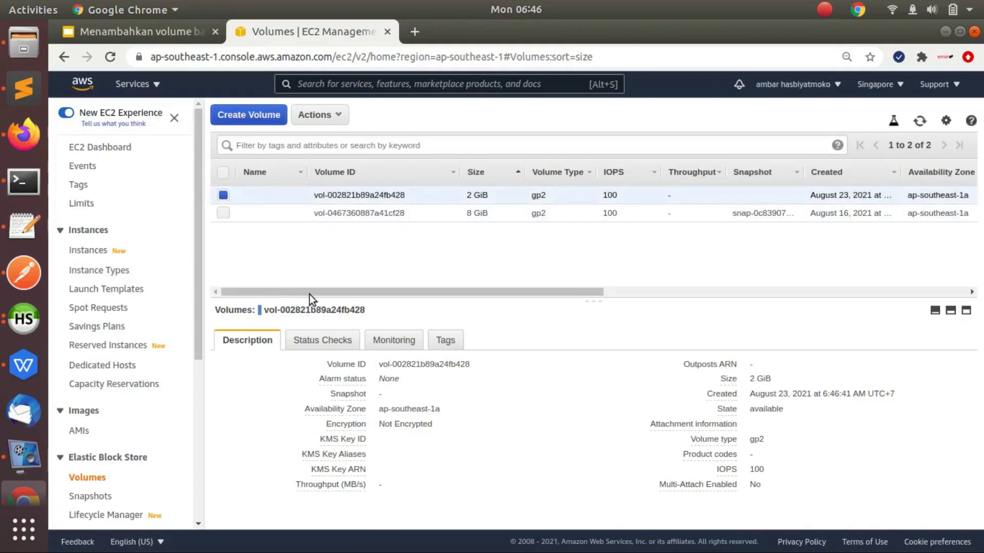
{"action": "mouse_move", "coordinate": [309, 294]}
{"action": "left_mouse_down"}
{"action": "mouse_move", "coordinate": [559, 287]}
{"action": "mouse_move", "coordinate": [244, 303]}
{"action": "left_mouse_up"}
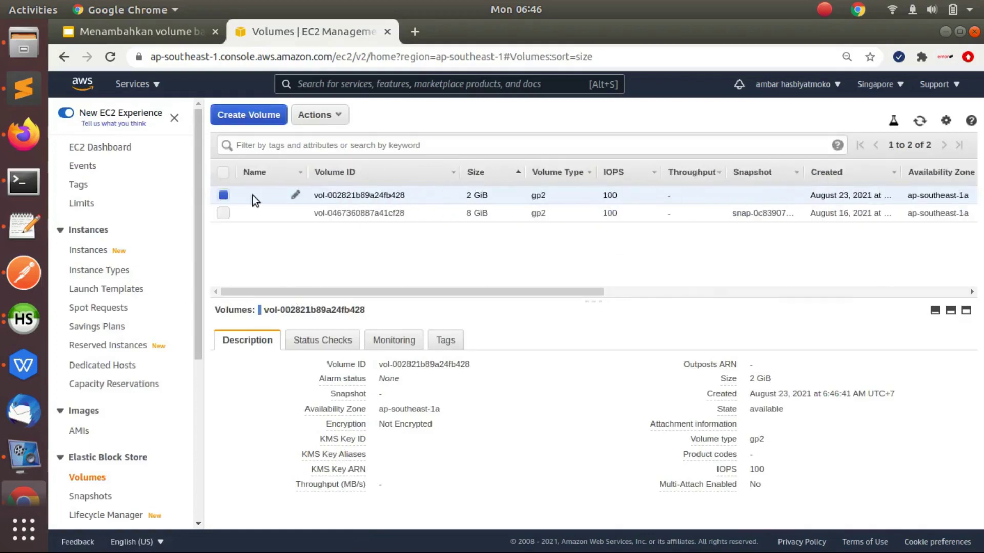
{"action": "left_click", "coordinate": [315, 116]}
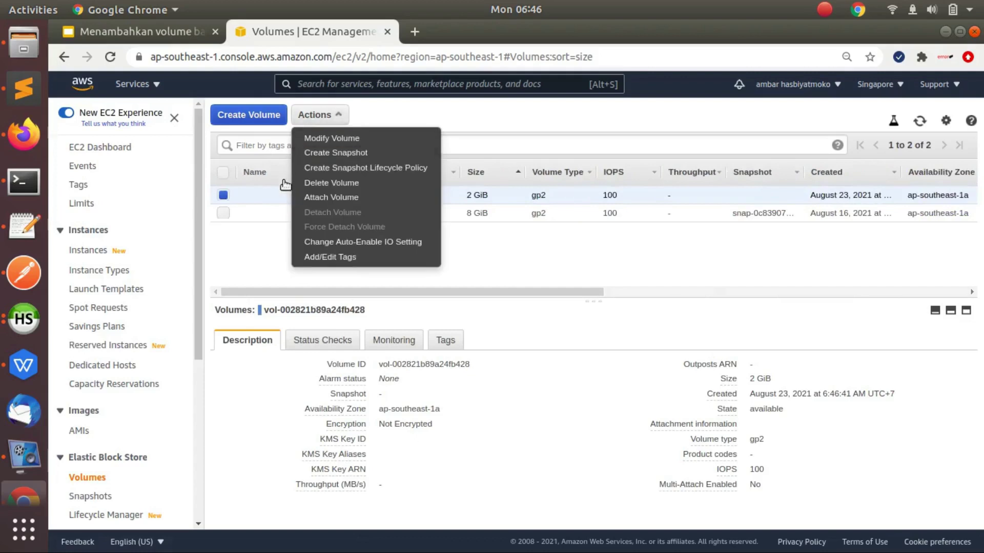
{"action": "left_click", "coordinate": [333, 197]}
Attach it to the server test instance as device /dev/sdf
{"action": "left_click", "coordinate": [549, 307]}
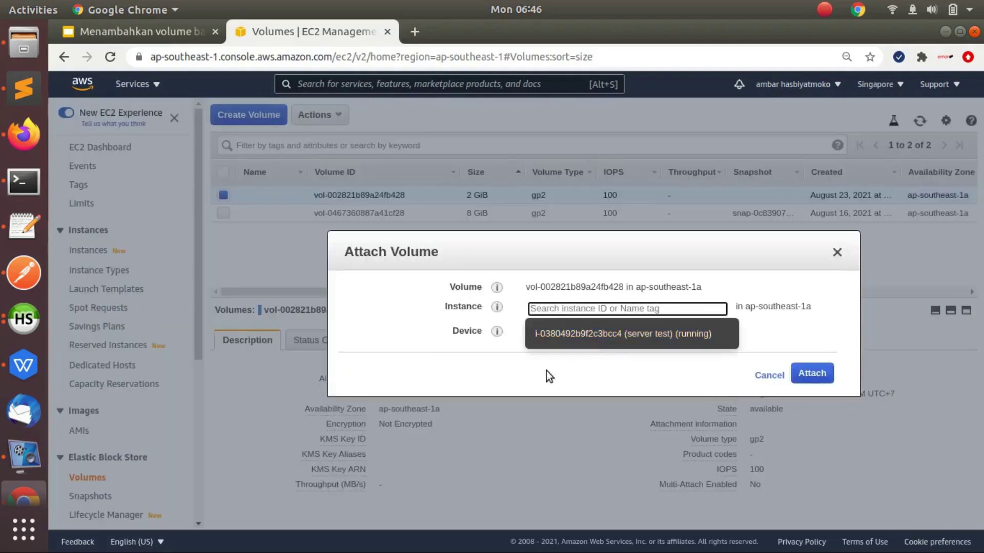
{"action": "left_click", "coordinate": [641, 335]}
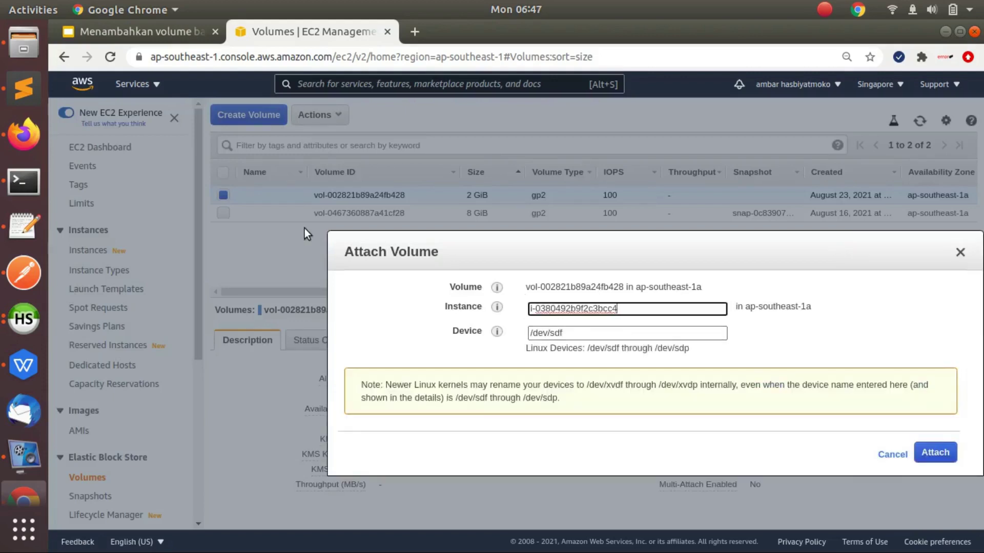
{"action": "triple_click", "coordinate": [593, 334]}
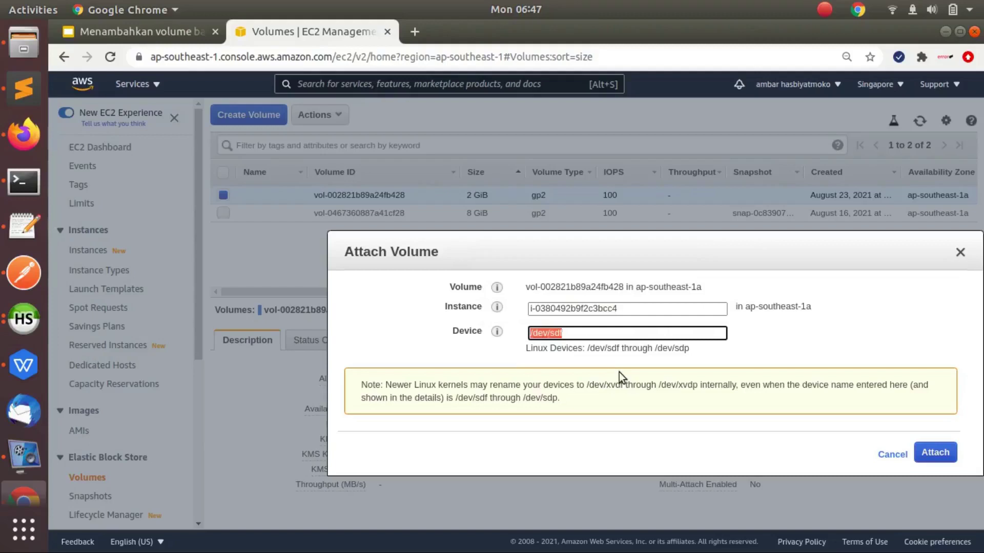
{"action": "left_click", "coordinate": [950, 461]}
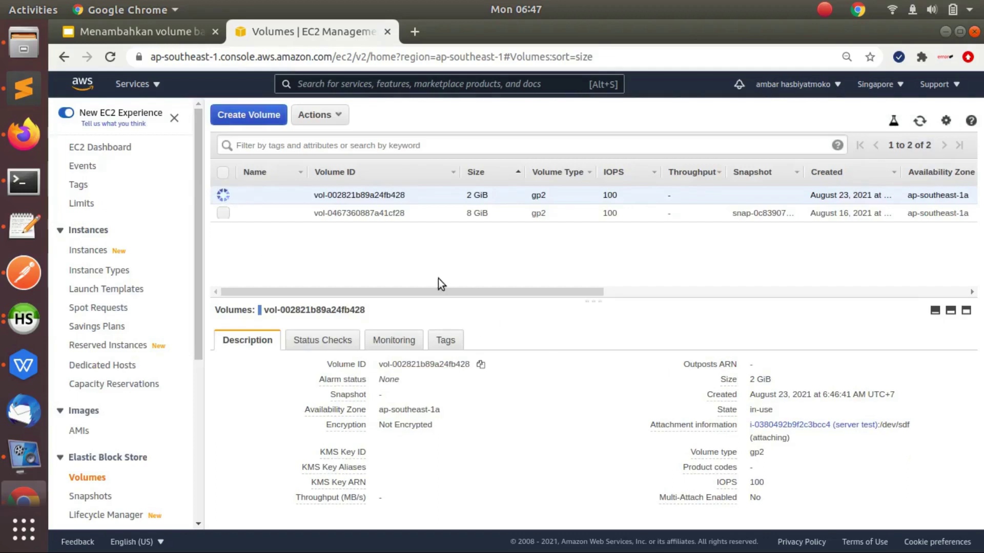
Refresh the volume list and select the server test instance the volume is attached to
{"action": "mouse_move", "coordinate": [425, 289]}
{"action": "left_mouse_down"}
{"action": "mouse_move", "coordinate": [710, 303]}
{"action": "mouse_move", "coordinate": [389, 284]}
{"action": "left_mouse_up"}
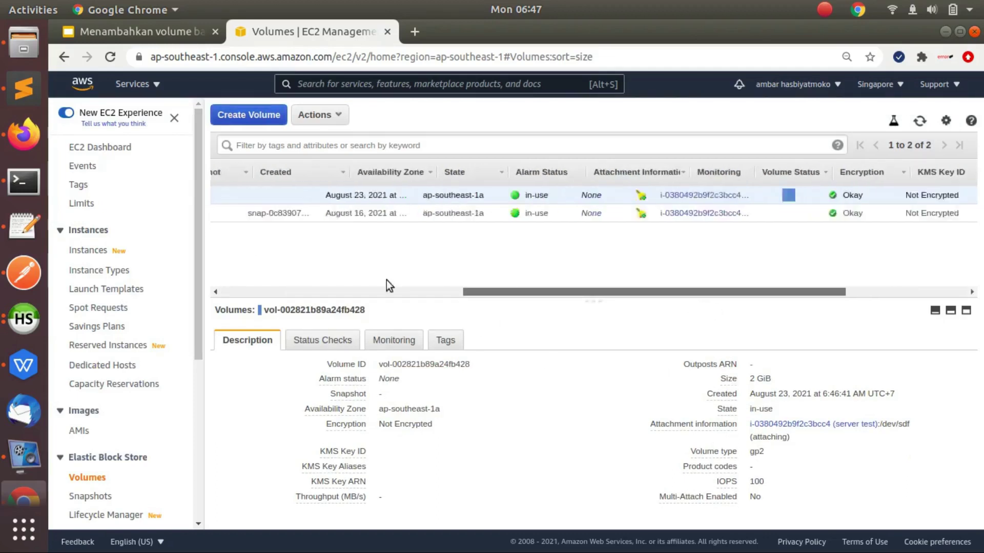
{"action": "left_click", "coordinate": [920, 123]}
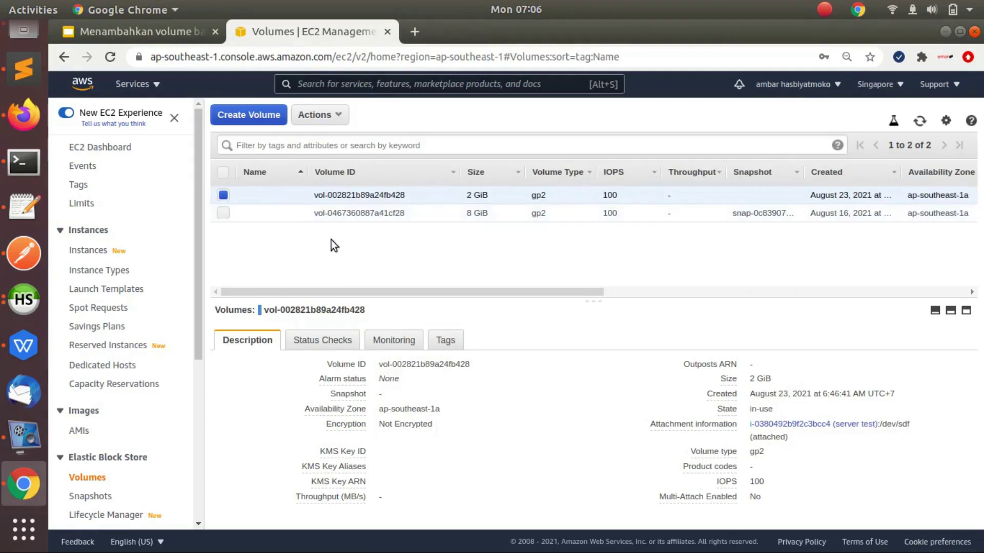
{"action": "left_click_drag", "start_coordinate": [378, 291], "coordinate": [689, 279]}
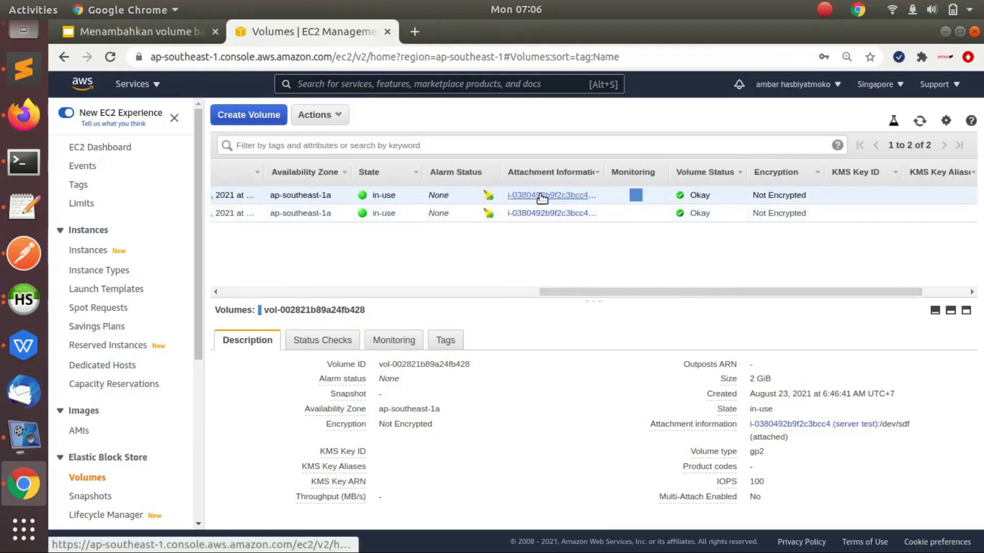
{"action": "left_click", "coordinate": [560, 195]}
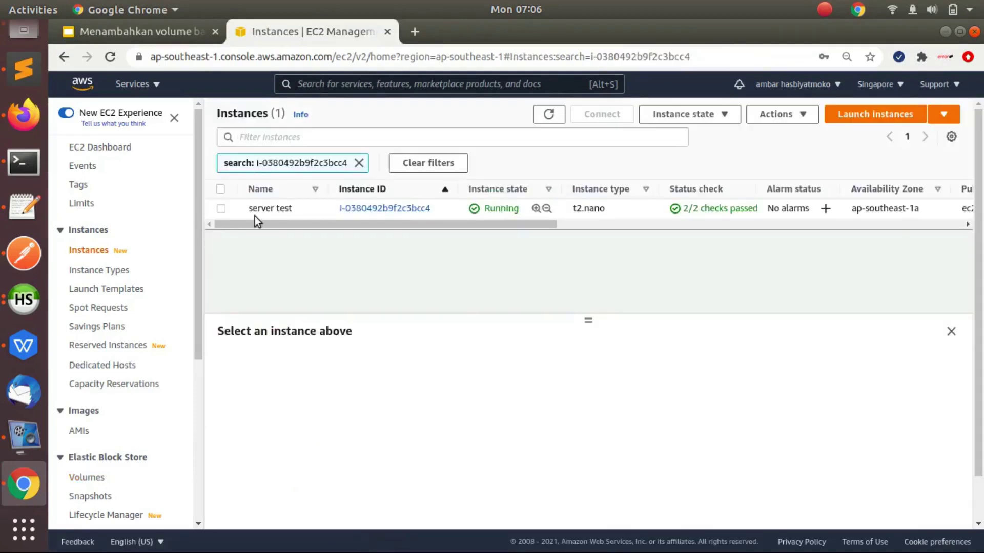
{"action": "mouse_move", "coordinate": [247, 224]}
{"action": "left_mouse_down"}
{"action": "mouse_move", "coordinate": [496, 236]}
{"action": "mouse_move", "coordinate": [264, 228]}
{"action": "left_mouse_up"}
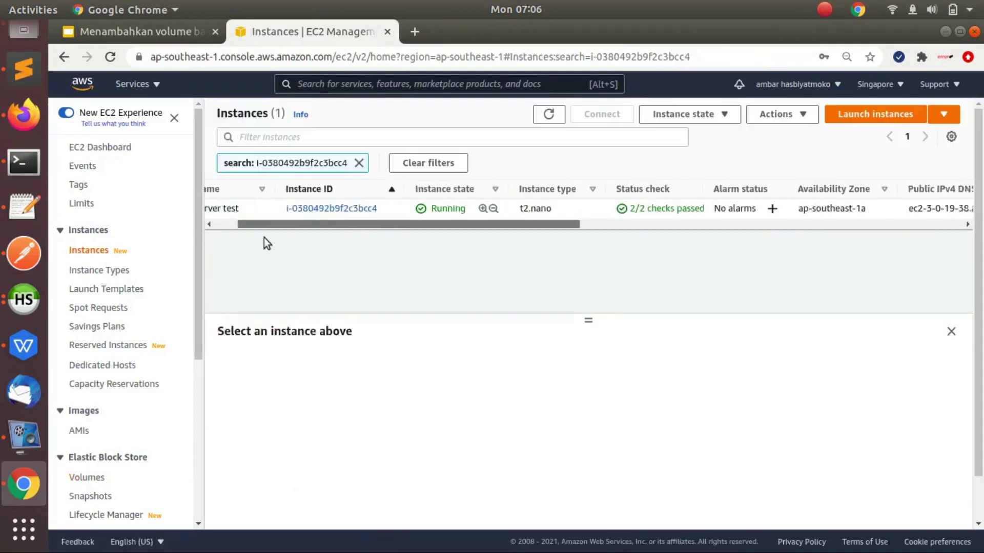
{"action": "left_click", "coordinate": [223, 207]}
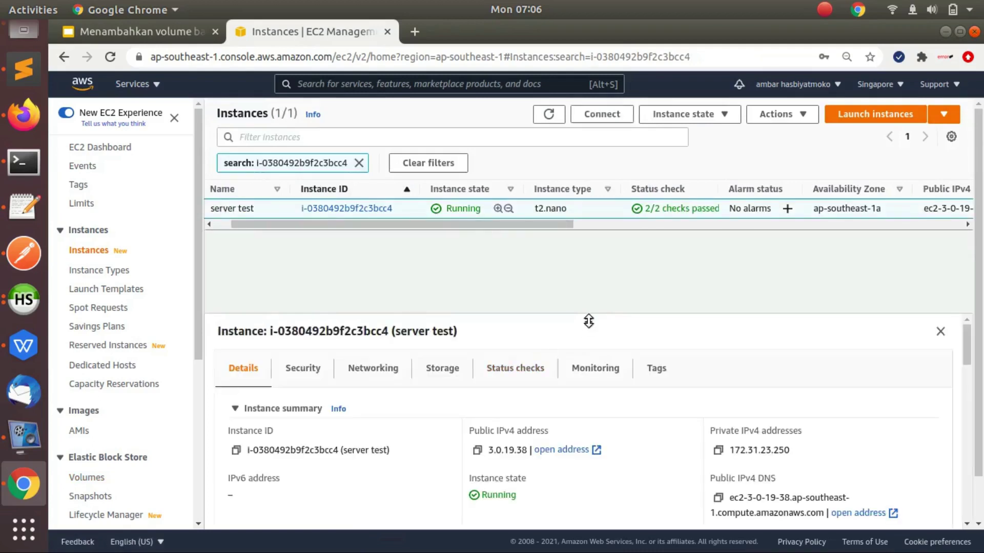
View the instance's storage, collapse root volume replacement tasks, and highlight the 2 GiB /dev/sdf row
{"action": "left_click_drag", "start_coordinate": [587, 321], "coordinate": [596, 282]}
{"action": "left_click", "coordinate": [443, 336]}
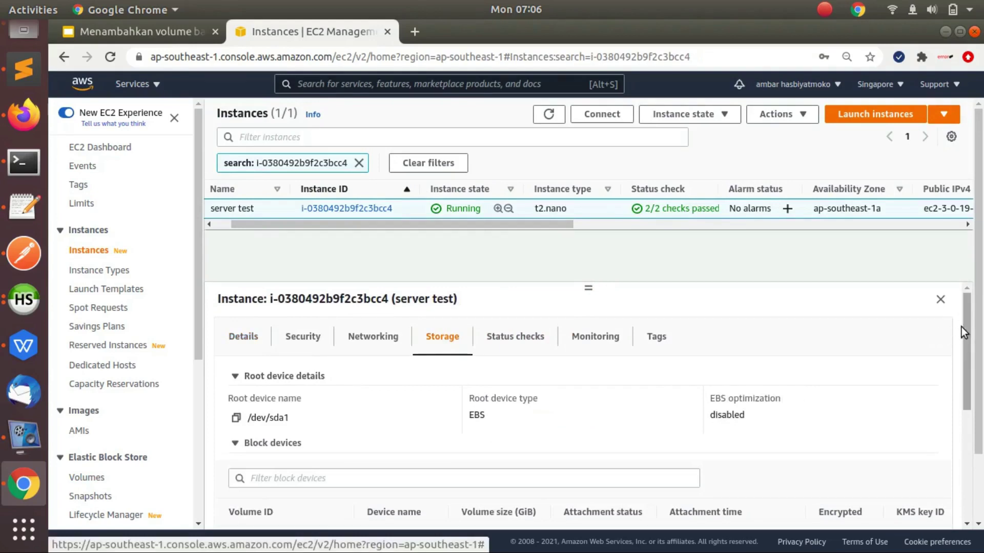
{"action": "left_click_drag", "start_coordinate": [966, 318], "coordinate": [965, 376]}
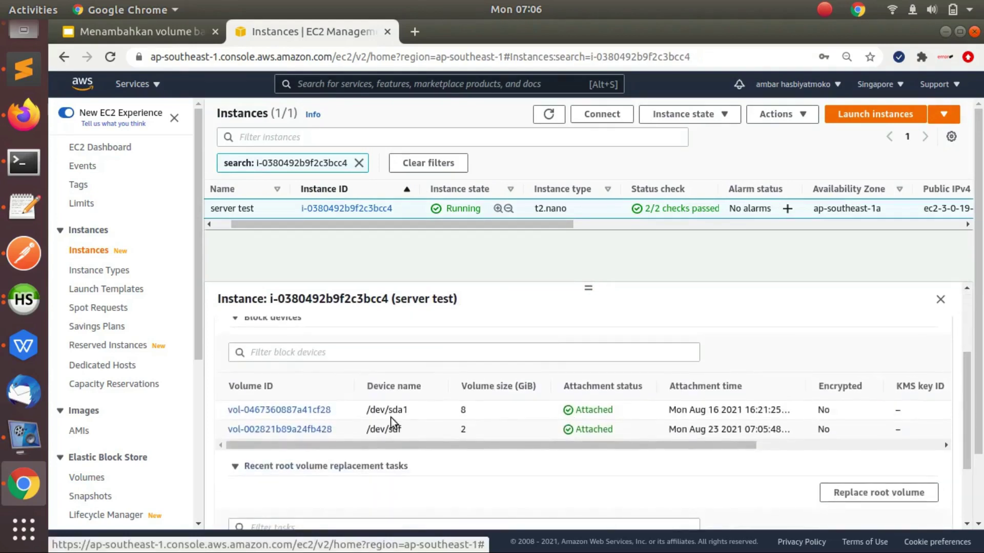
{"action": "left_click_drag", "start_coordinate": [411, 431], "coordinate": [399, 432]}
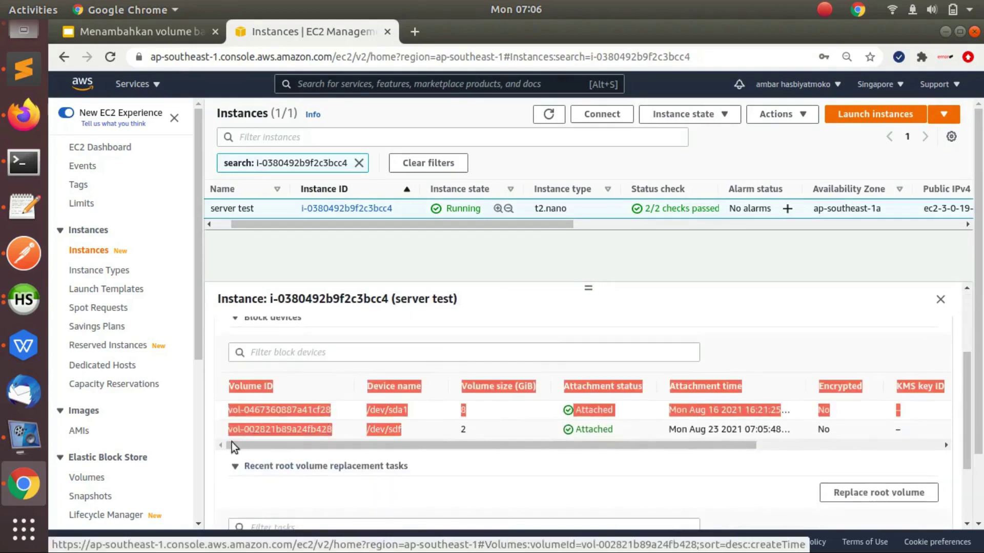
{"action": "left_click", "coordinate": [413, 436]}
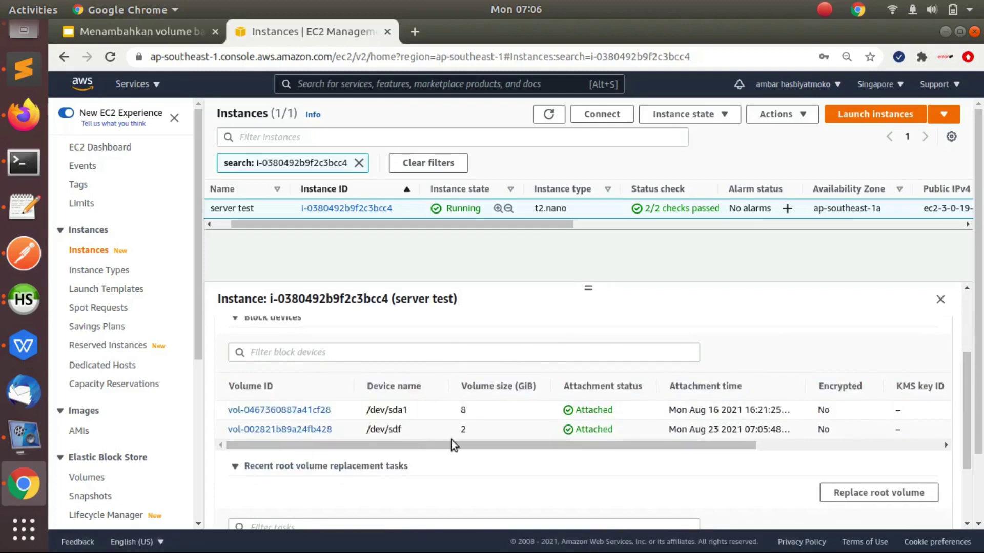
{"action": "left_click_drag", "start_coordinate": [451, 437], "coordinate": [620, 468]}
{"action": "left_click", "coordinate": [517, 467]}
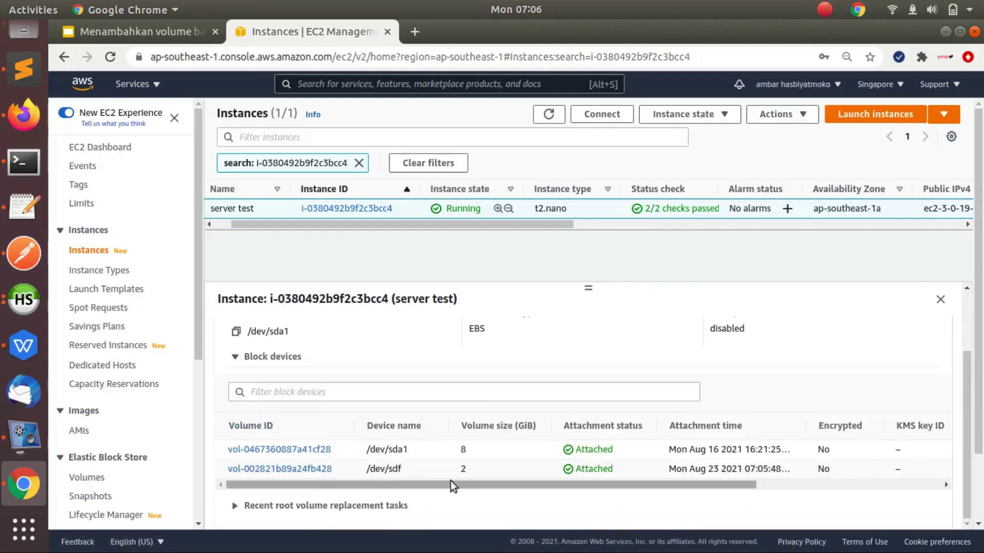
{"action": "left_click_drag", "start_coordinate": [403, 469], "coordinate": [367, 469]}
{"action": "left_click", "coordinate": [817, 406]}
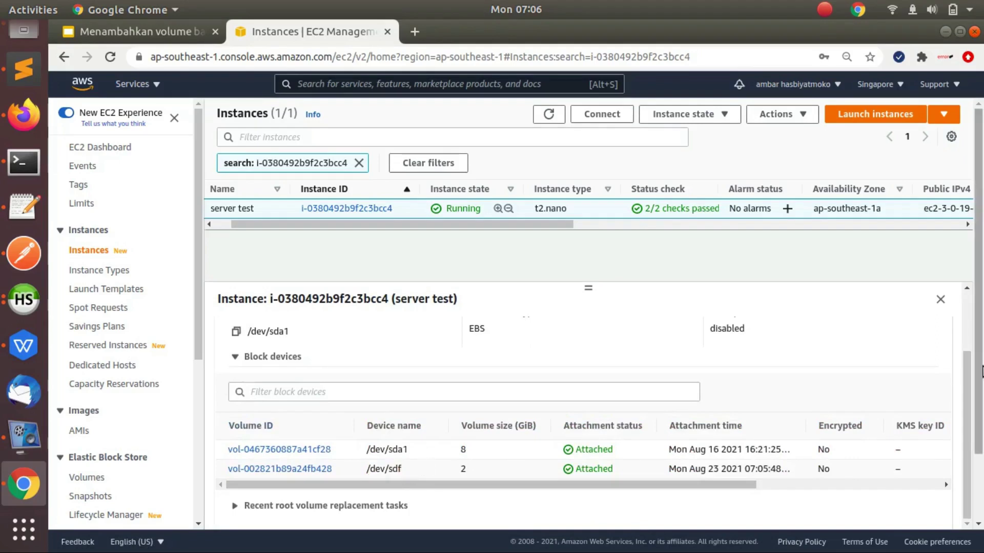
{"action": "scroll", "coordinate": [748, 394], "scroll_direction": "down", "scroll_amount": 1}
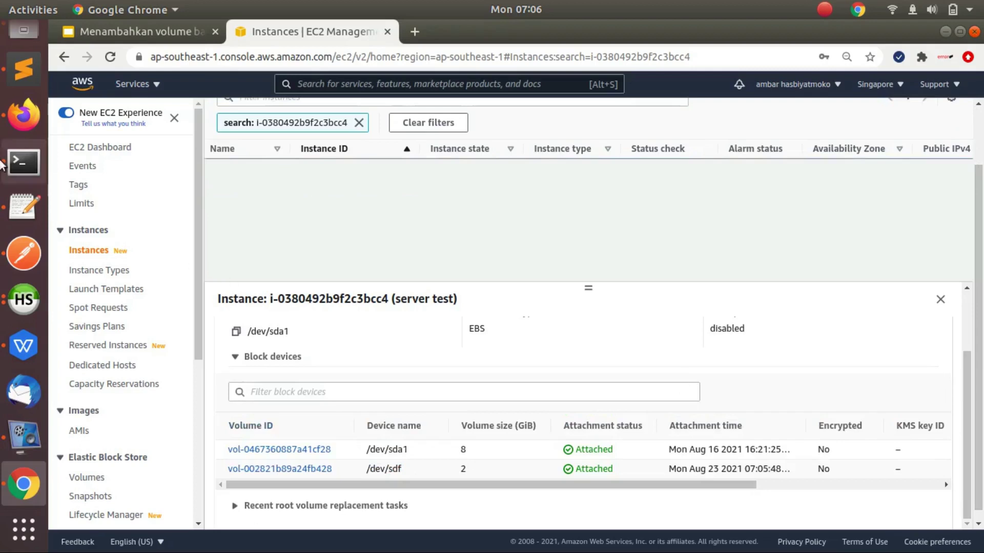
Arrange the command script slide beside the SSH terminal
{"action": "left_click", "coordinate": [23, 163]}
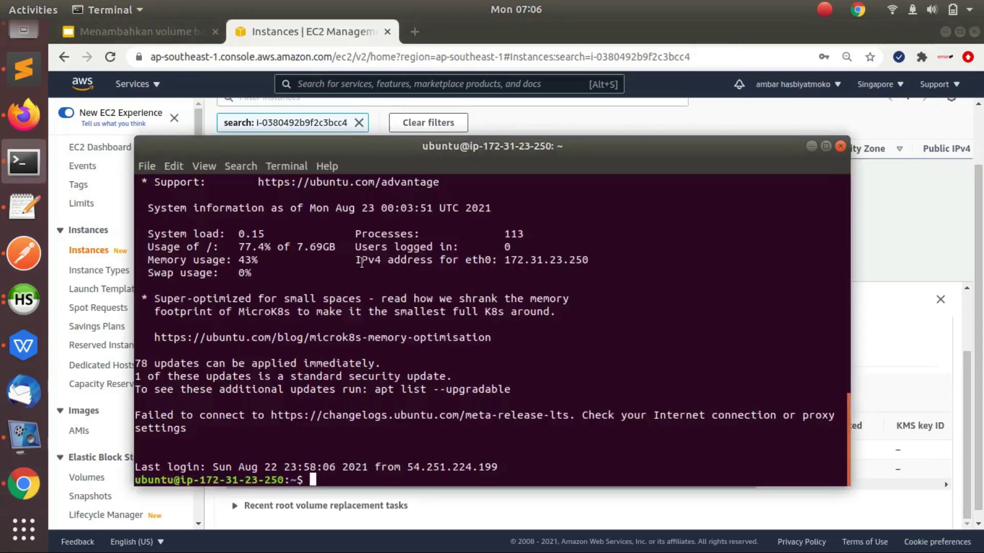
{"action": "left_click", "coordinate": [143, 31]}
{"action": "left_click", "coordinate": [140, 472]}
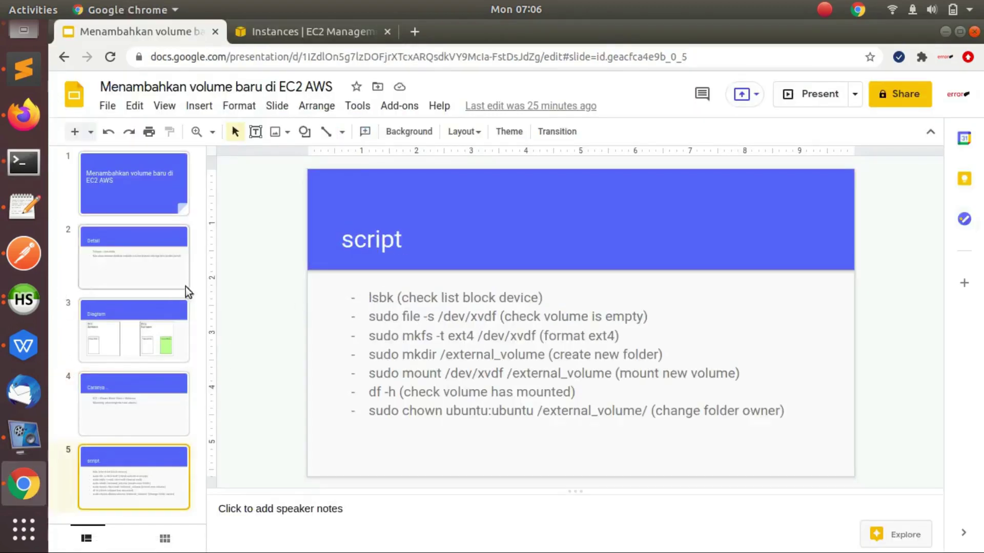
{"action": "left_click", "coordinate": [23, 163]}
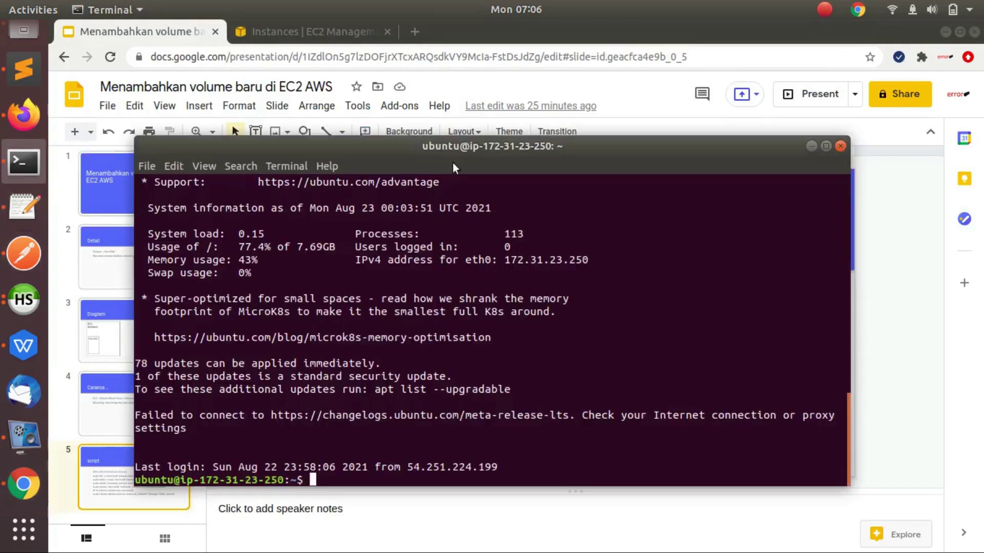
{"action": "left_click_drag", "start_coordinate": [466, 159], "coordinate": [868, 128]}
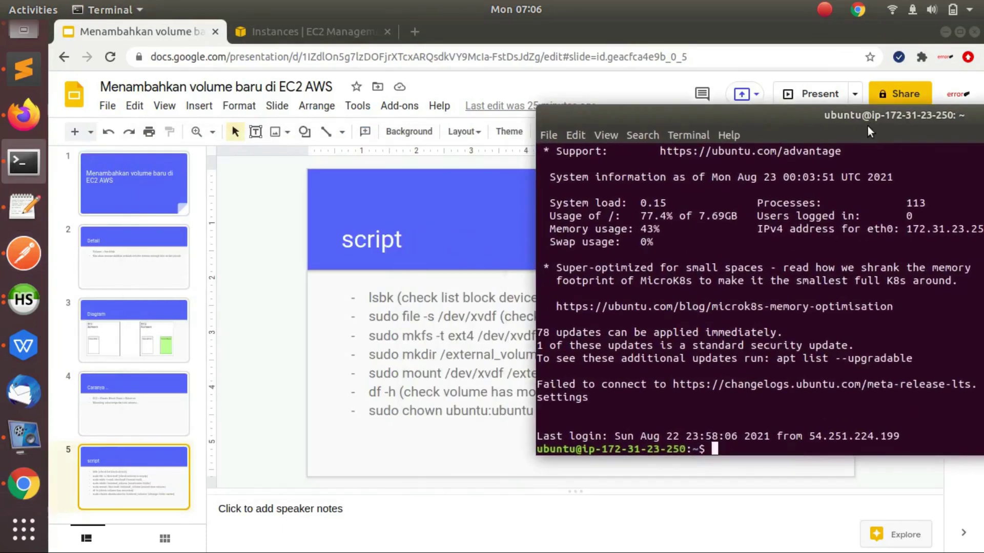
Fix the slide's 'lsbk' typo to 'lsblk' and run lsblk in the terminal
{"action": "type", "text": "lsblk"}
{"action": "left_click", "coordinate": [387, 298]}
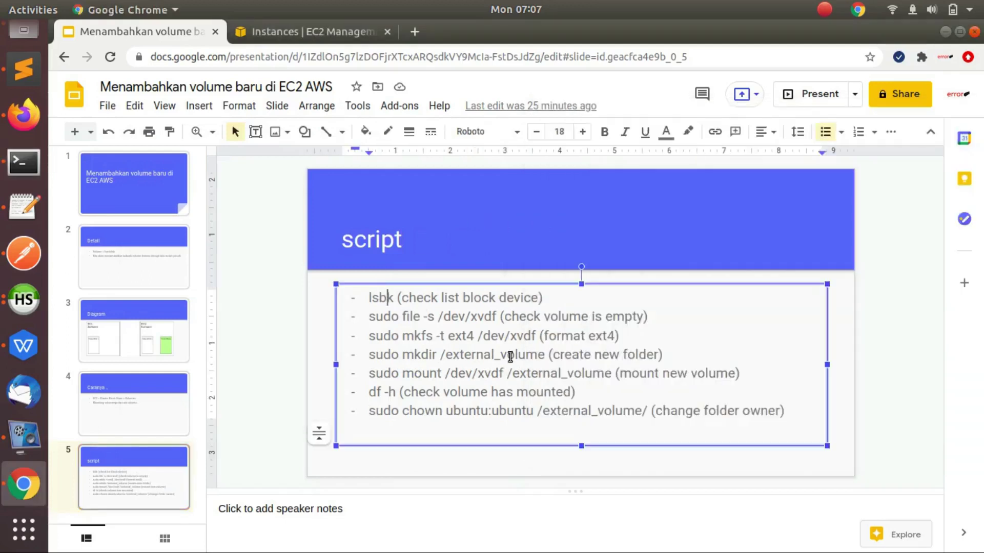
{"action": "type", "text": "l"}
{"action": "left_click", "coordinate": [259, 343]}
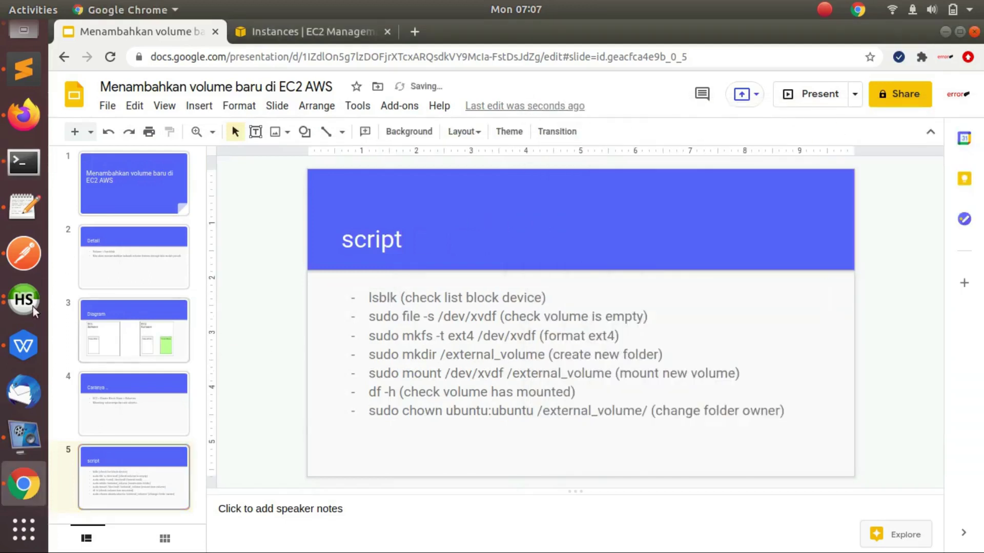
{"action": "left_click", "coordinate": [26, 176]}
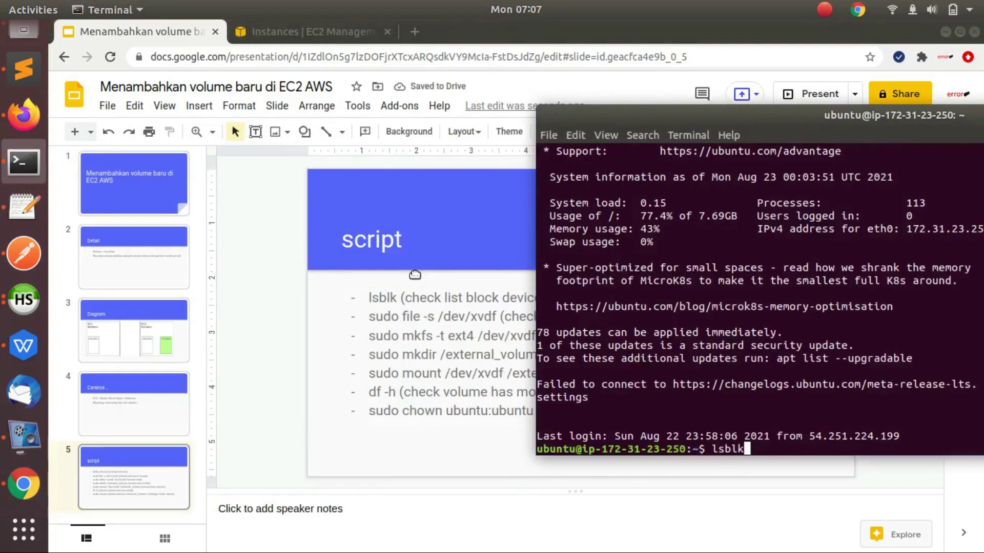
{"action": "key", "text": "Return"}
Pick out the xvdf disk in the listing and compare it with the EC2 instance details
{"action": "left_click_drag", "start_coordinate": [651, 115], "coordinate": [663, 79]}
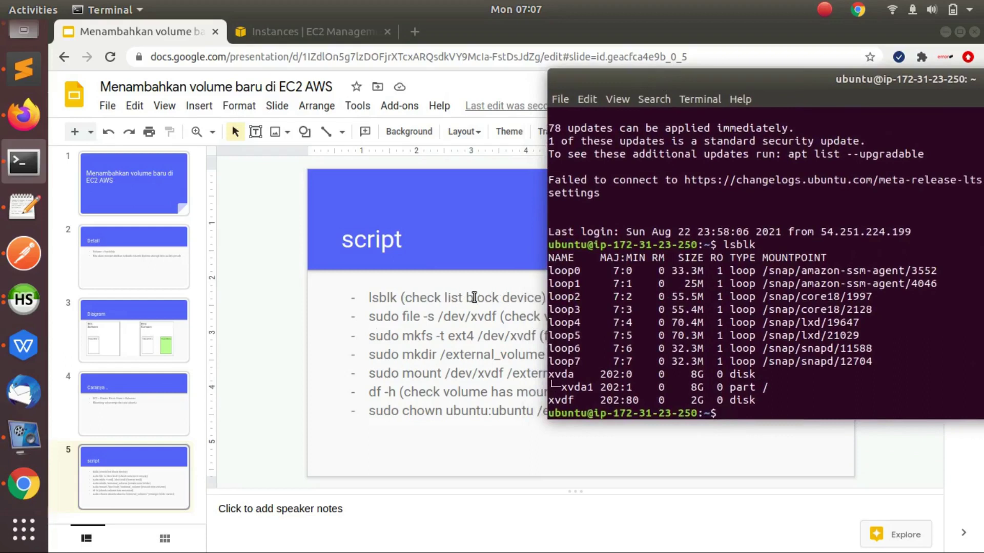
{"action": "double_click", "coordinate": [559, 399]}
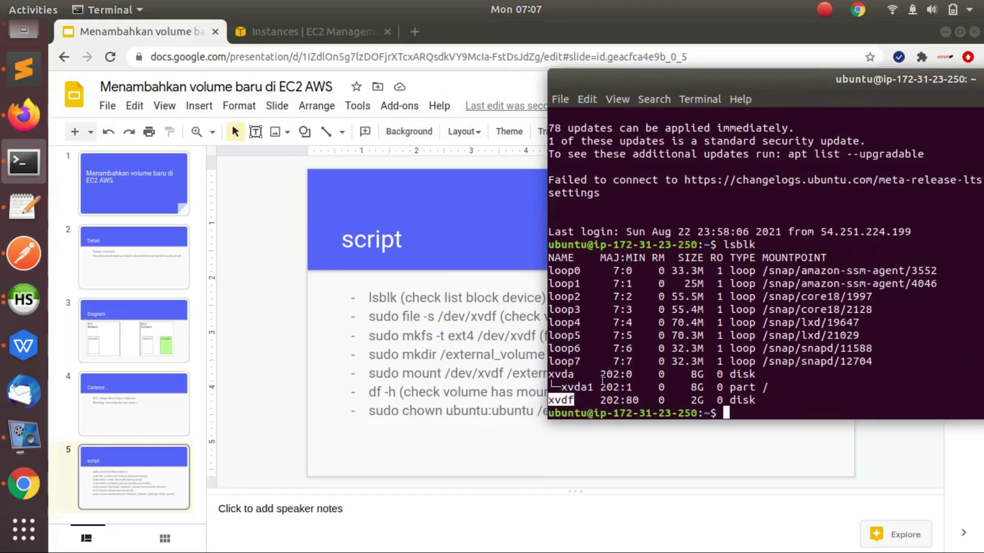
{"action": "left_click", "coordinate": [331, 33]}
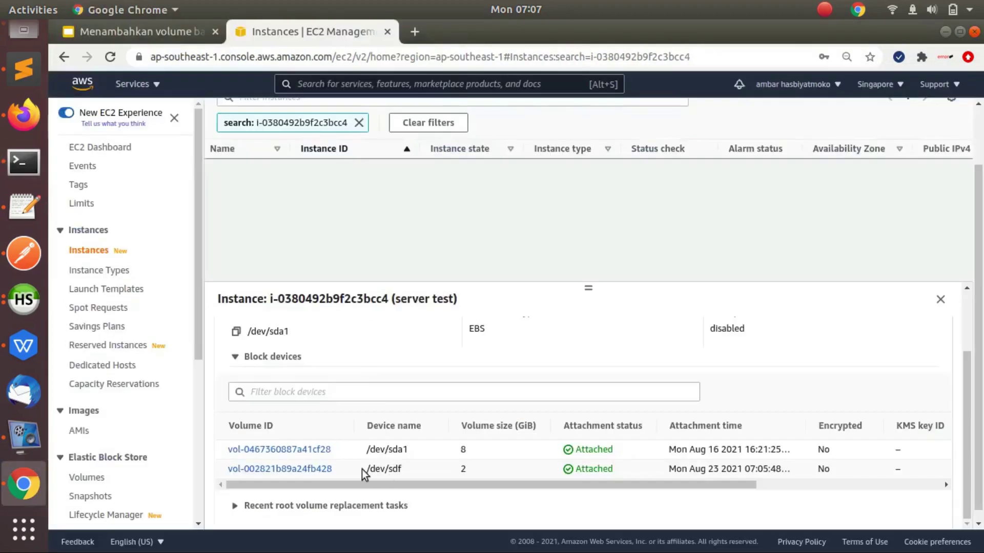
{"action": "left_click", "coordinate": [119, 29]}
{"action": "left_click", "coordinate": [20, 169]}
{"action": "left_click_drag", "start_coordinate": [651, 84], "coordinate": [785, 90]}
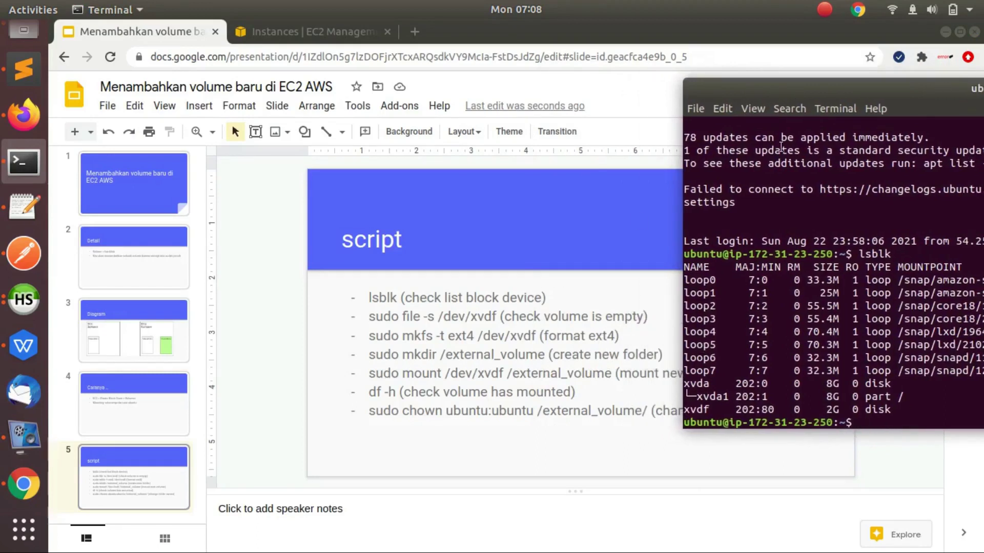
{"action": "left_click_drag", "start_coordinate": [805, 87], "coordinate": [732, 81]}
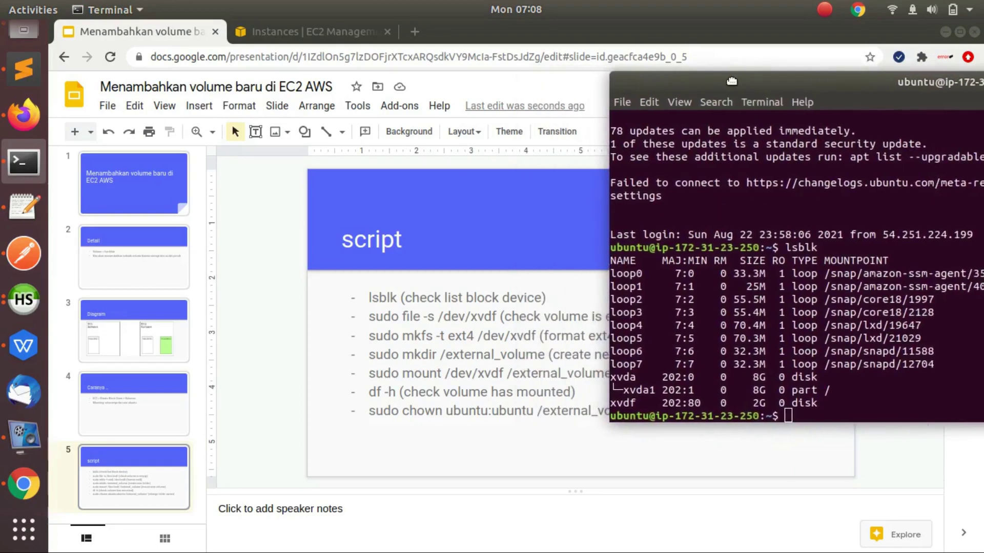
Run sudo file -s /dev/xvdf and confirm it reports only 'data', no filesystem
{"action": "type", "text": "sudo file "}
{"action": "type", "text": "-s"}
{"action": "left_click_drag", "start_coordinate": [677, 86], "coordinate": [618, 88]}
{"action": "type", "text": "/dev/xvdf"}
{"action": "key", "text": "Return"}
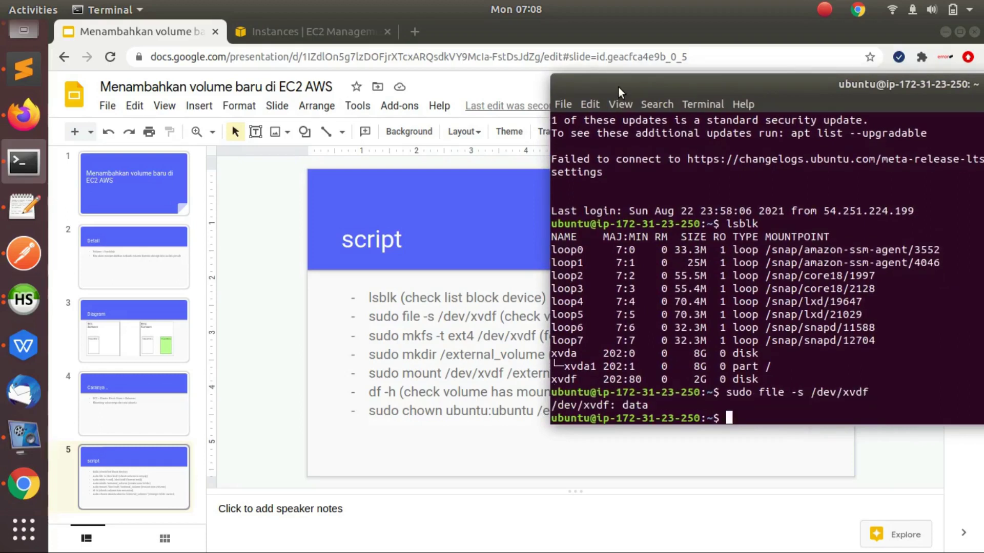
{"action": "triple_click", "coordinate": [649, 407]}
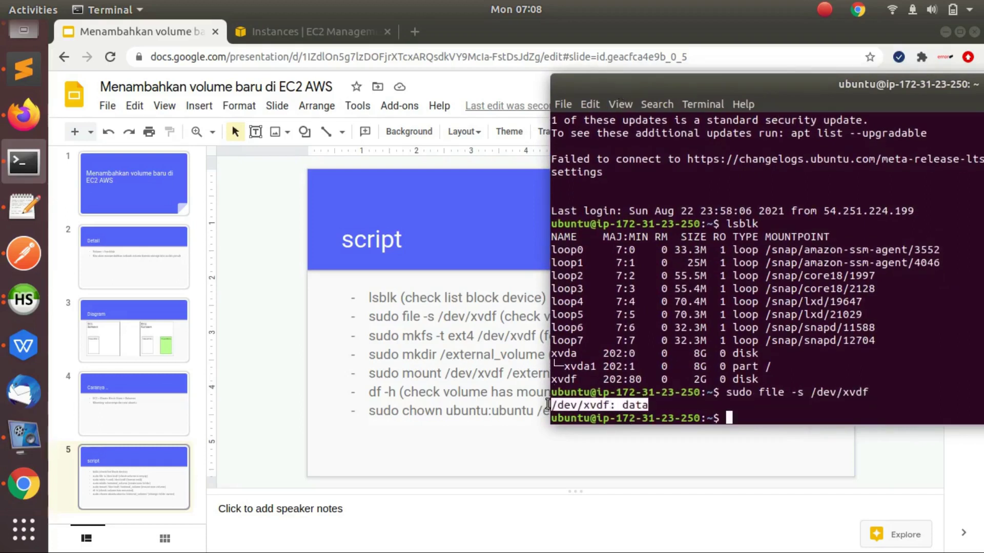
{"action": "left_click", "coordinate": [645, 418]}
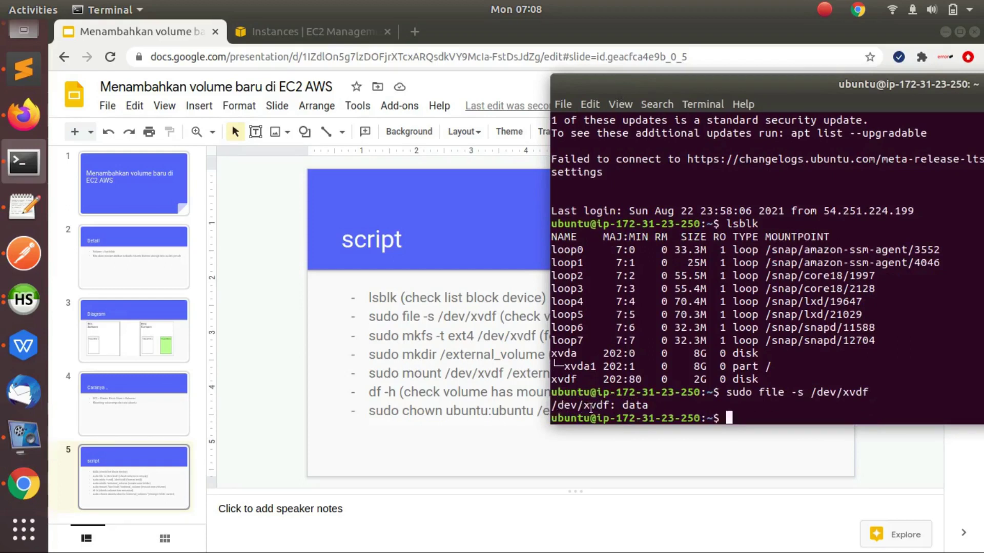
{"action": "double_click", "coordinate": [634, 406]}
{"action": "left_click", "coordinate": [682, 408]}
{"action": "left_click_drag", "start_coordinate": [650, 406], "coordinate": [551, 406]}
{"action": "left_click", "coordinate": [552, 405]}
Recheck the 2G xvdf disk row and enter 'sudo mkfs -t ext3 /dev/xvdf' at the prompt
{"action": "left_click_drag", "start_coordinate": [692, 90], "coordinate": [676, 86]}
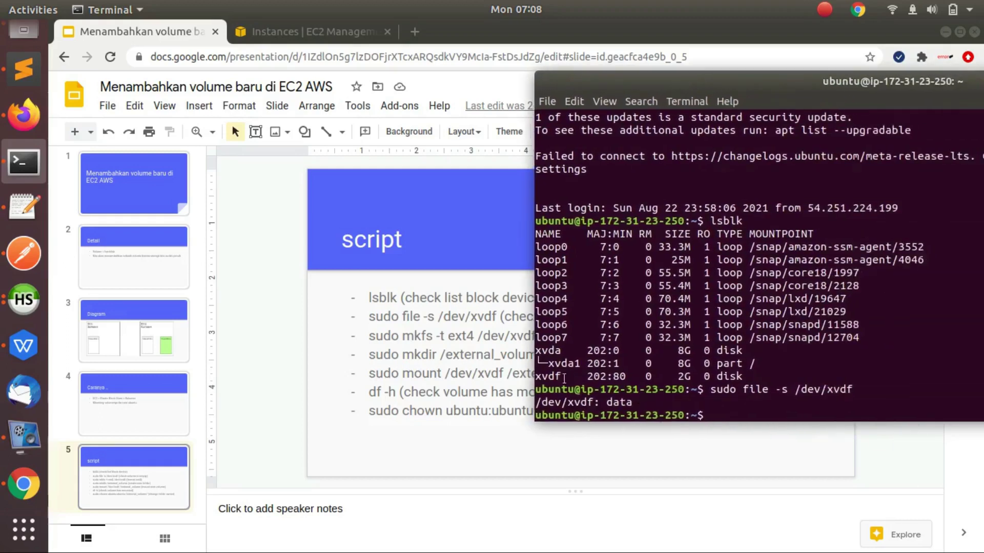
{"action": "left_click_drag", "start_coordinate": [564, 379], "coordinate": [536, 391]}
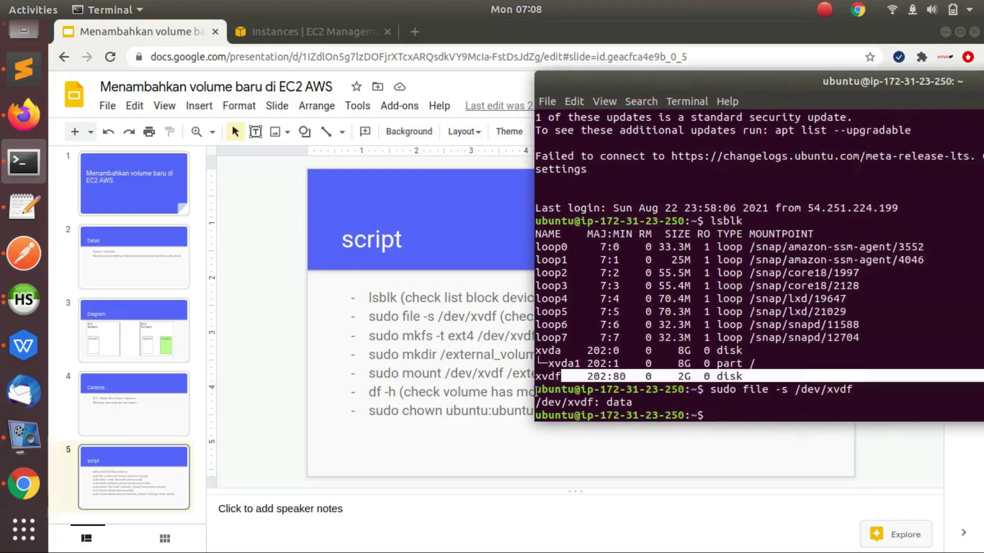
{"action": "left_click", "coordinate": [544, 404]}
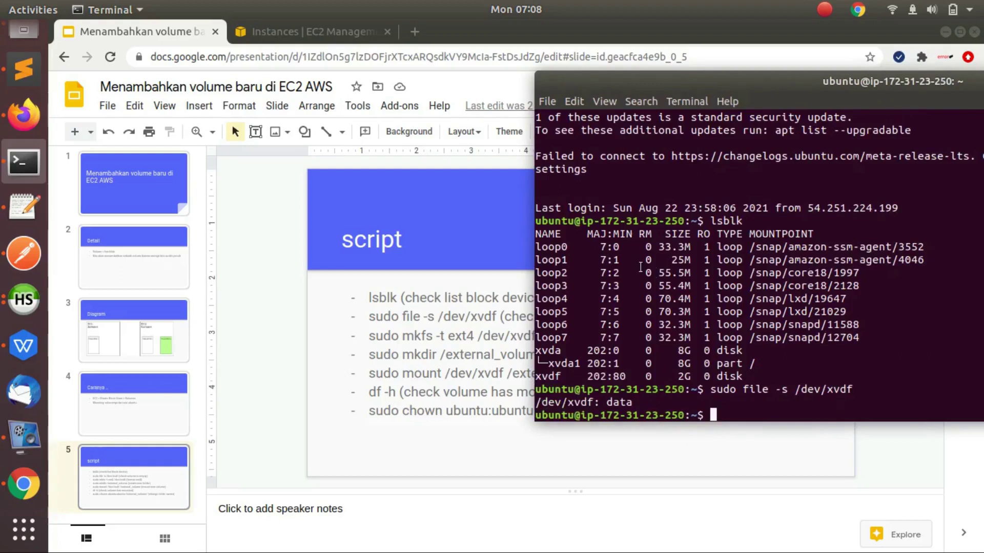
{"action": "type", "text": "sudo mkfs -t ext3 /dev/xvdf"}
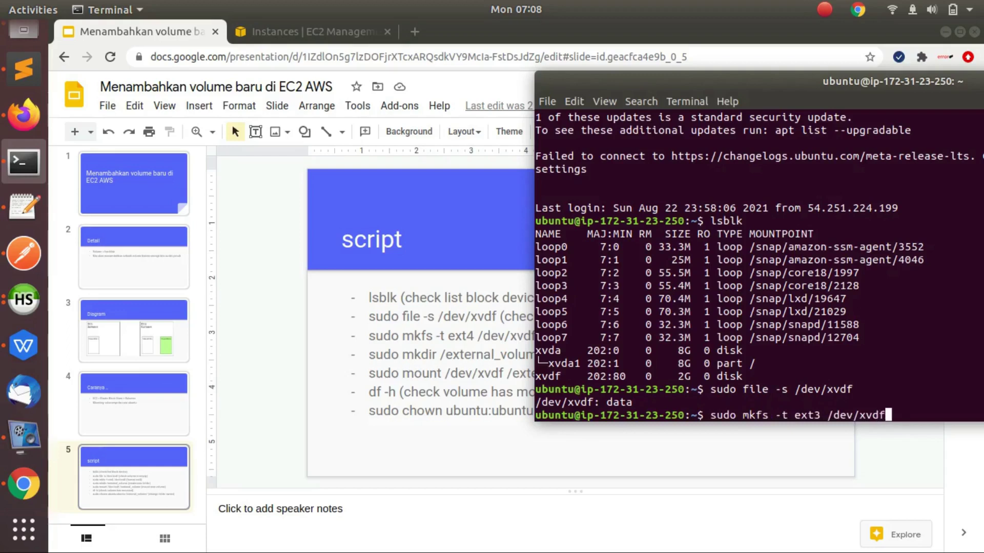
Run the ext3 format on /dev/xvdf and confirm 524288 4k blocks were created
{"action": "key", "text": "Return"}
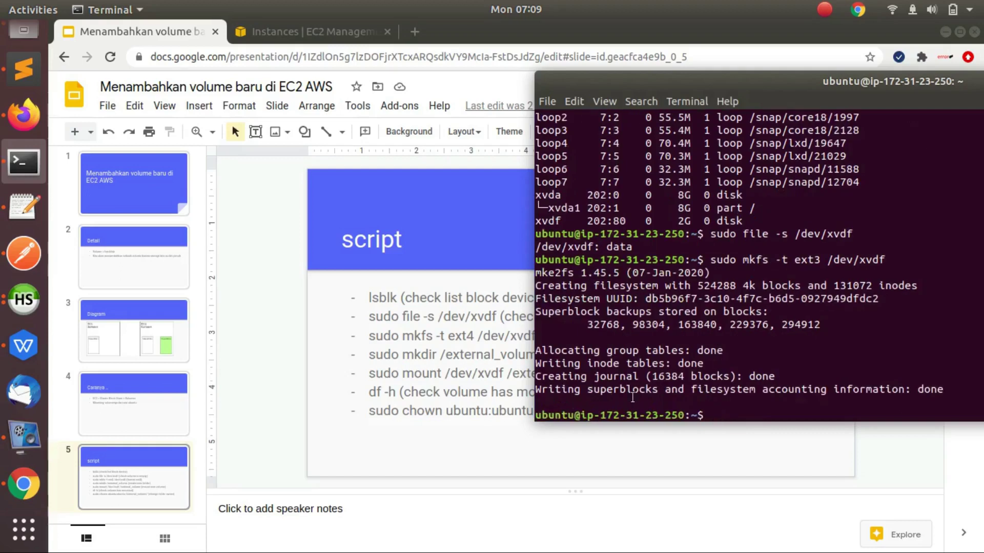
{"action": "left_click_drag", "start_coordinate": [635, 377], "coordinate": [793, 398]}
{"action": "left_click", "coordinate": [793, 398]}
{"action": "mouse_move", "coordinate": [635, 86]}
{"action": "left_mouse_down"}
{"action": "mouse_move", "coordinate": [662, 69]}
{"action": "mouse_move", "coordinate": [641, 75]}
{"action": "left_mouse_up"}
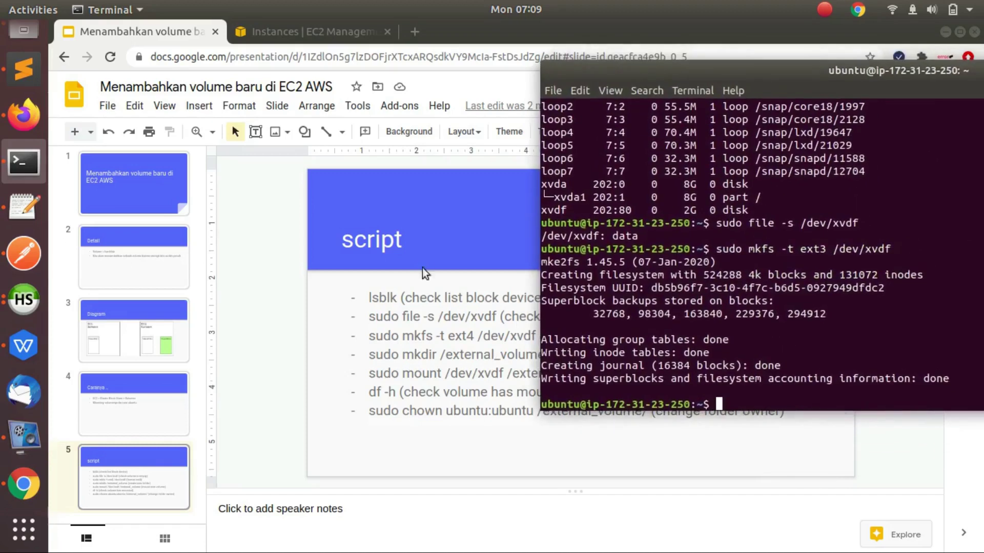
{"action": "left_click", "coordinate": [412, 354]}
Copy 'sudo mkdir /external_volume' from the slide into the terminal and run it
{"action": "key", "text": "Home"}
{"action": "left_click", "coordinate": [544, 354], "text": "shift"}
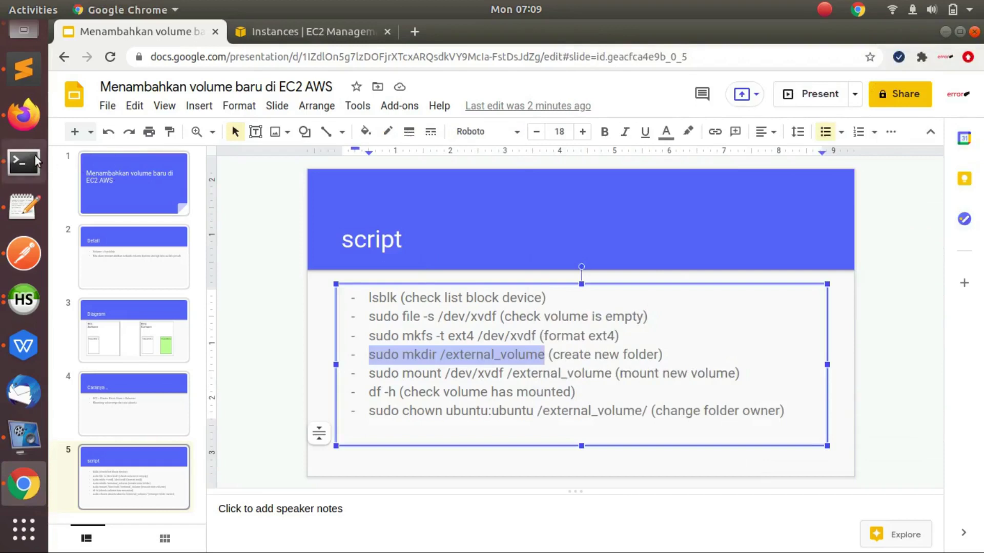
{"action": "left_click", "coordinate": [24, 163]}
{"action": "right_click", "coordinate": [748, 298]}
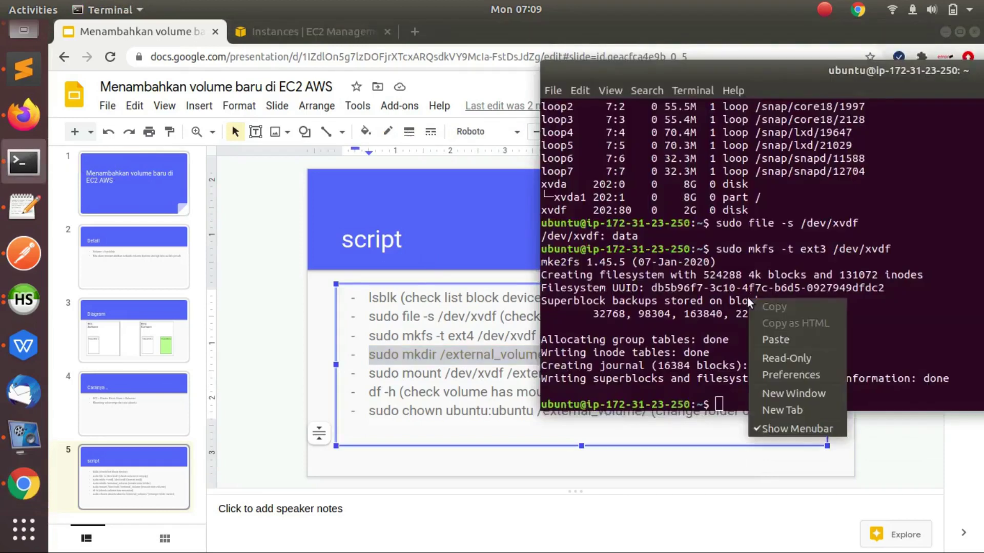
{"action": "left_click", "coordinate": [773, 339]}
{"action": "mouse_move", "coordinate": [740, 77]}
{"action": "left_mouse_down"}
{"action": "mouse_move", "coordinate": [634, 75]}
{"action": "mouse_move", "coordinate": [695, 82]}
{"action": "left_mouse_up"}
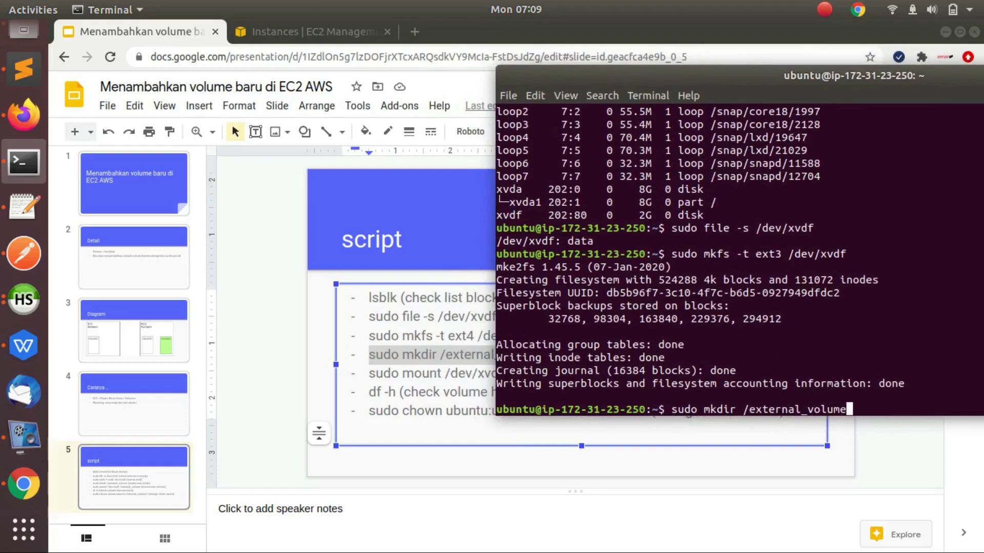
{"action": "key", "text": "Return"}
List the home and root folders with ls -al to confirm external_volume exists
{"action": "type", "text": "ls -al"}
{"action": "key", "text": "Return"}
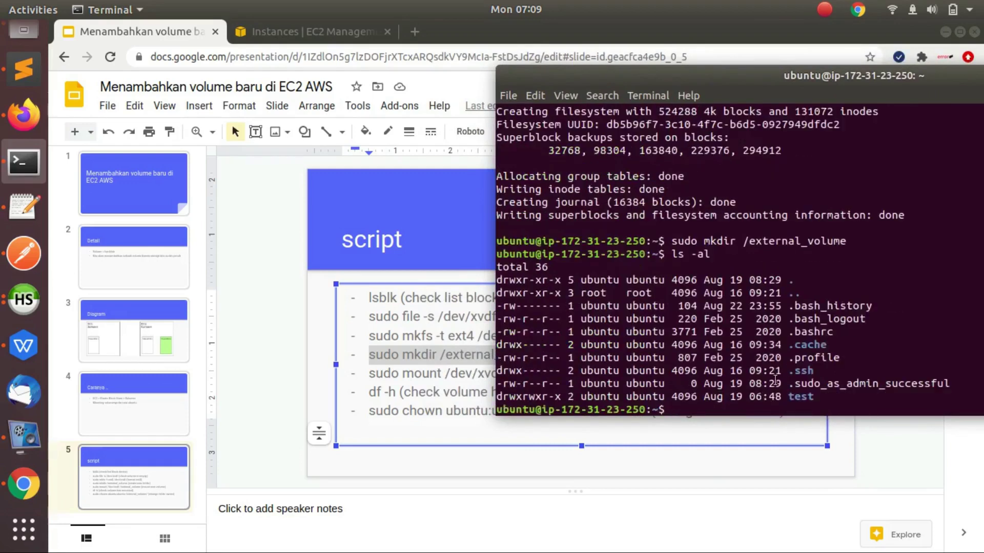
{"action": "type", "text": "ls -al /"}
{"action": "key", "text": "Return"}
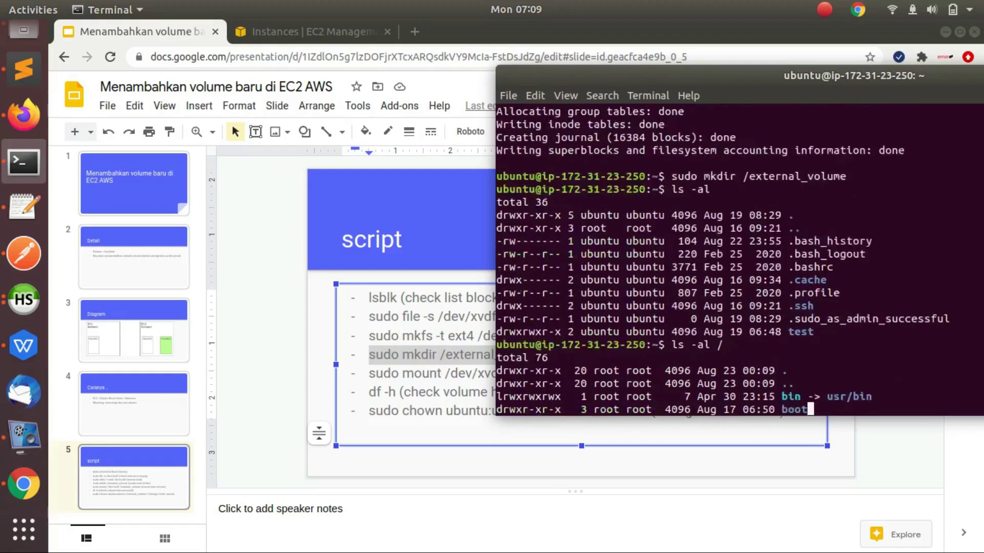
{"action": "left_click_drag", "start_coordinate": [786, 151], "coordinate": [872, 153]}
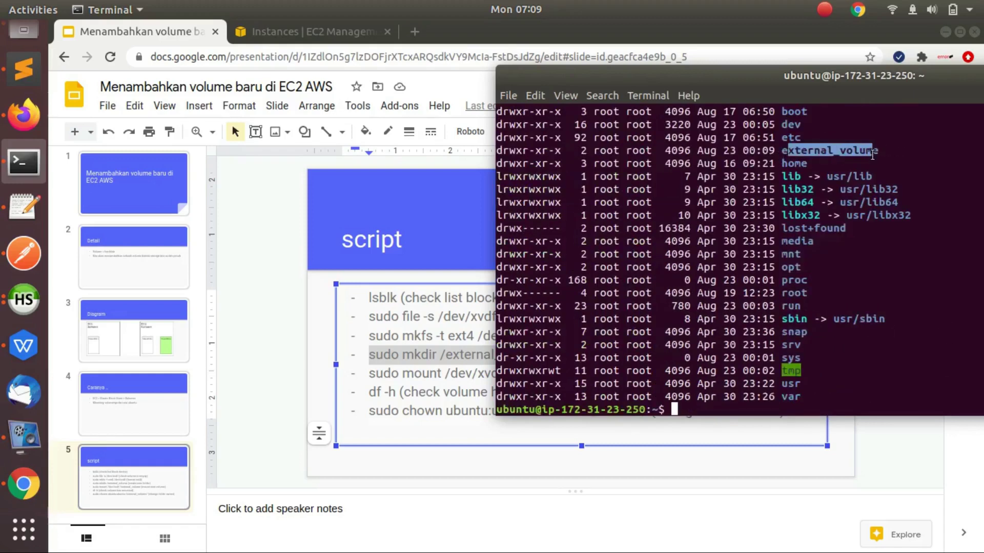
{"action": "left_click", "coordinate": [873, 154]}
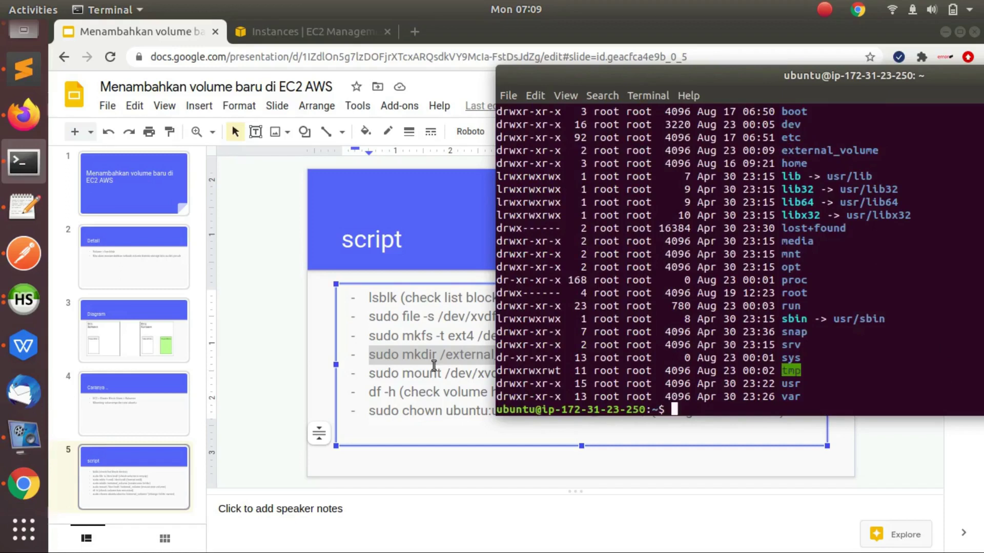
{"action": "left_click", "coordinate": [395, 365]}
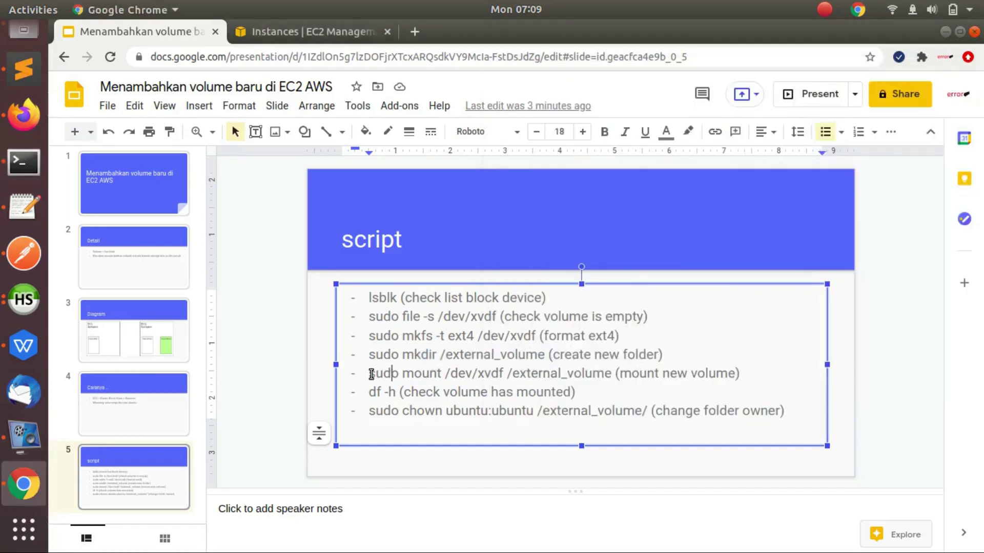
Paste and run 'sudo mount /dev/xvdf /external_volume' in the terminal
{"action": "left_click_drag", "start_coordinate": [370, 375], "coordinate": [609, 377]}
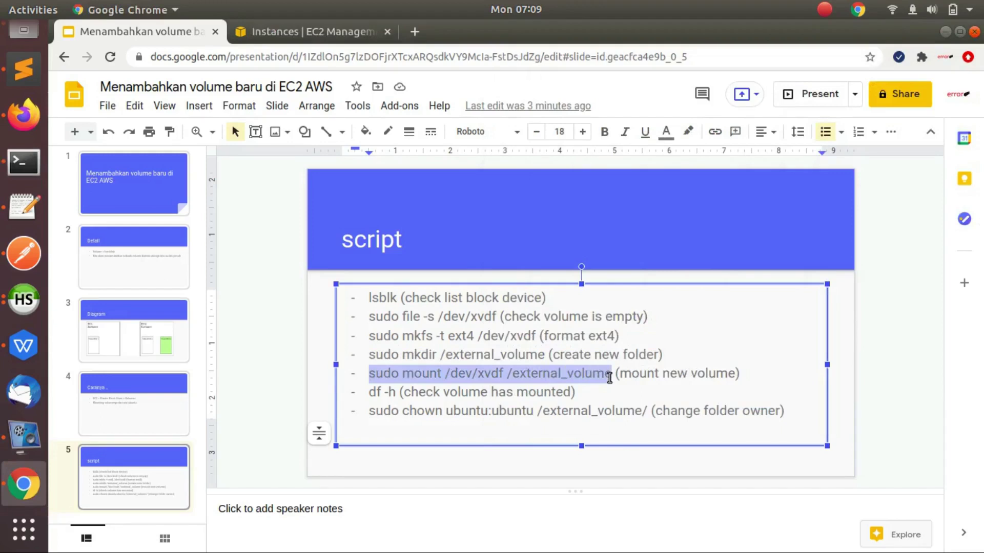
{"action": "left_click", "coordinate": [24, 162]}
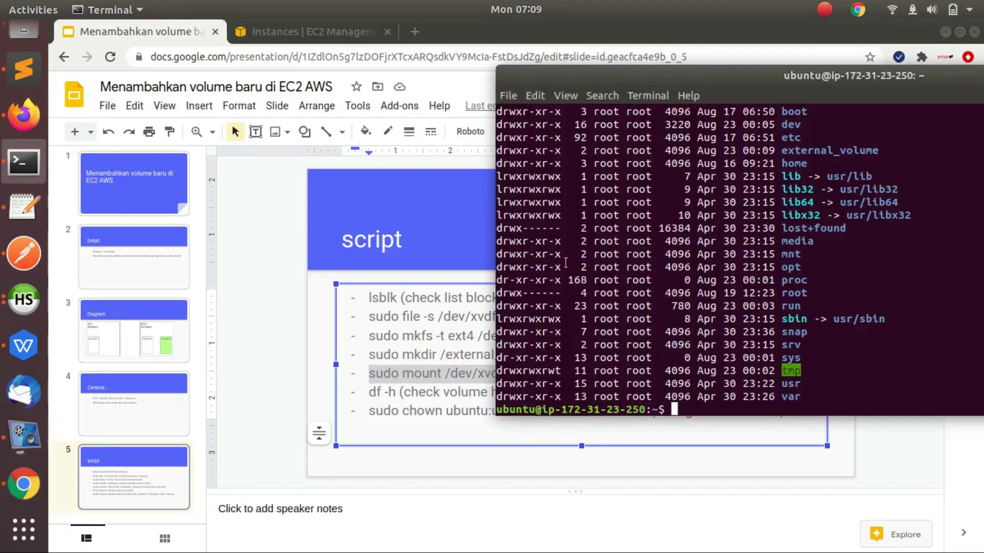
{"action": "right_click", "coordinate": [725, 295]}
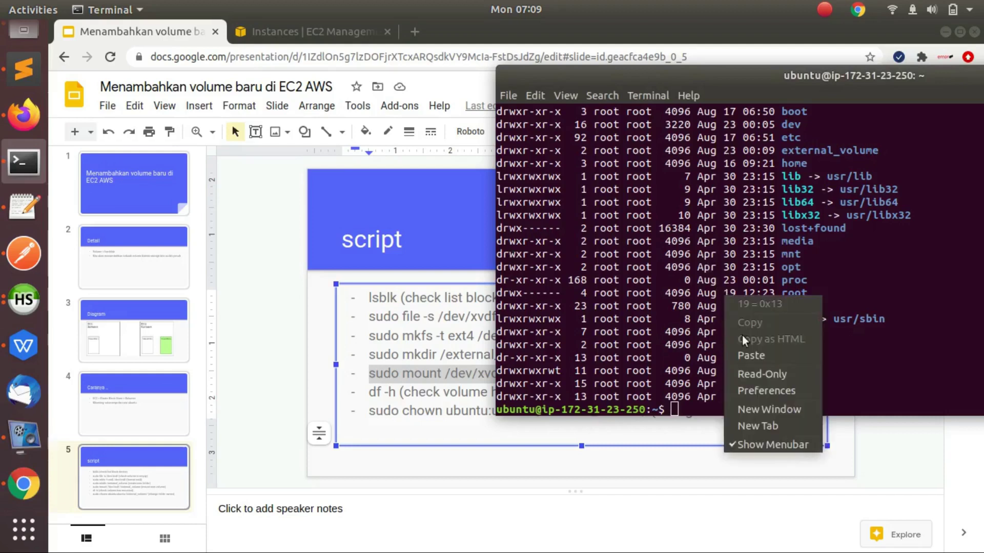
{"action": "left_click", "coordinate": [750, 349]}
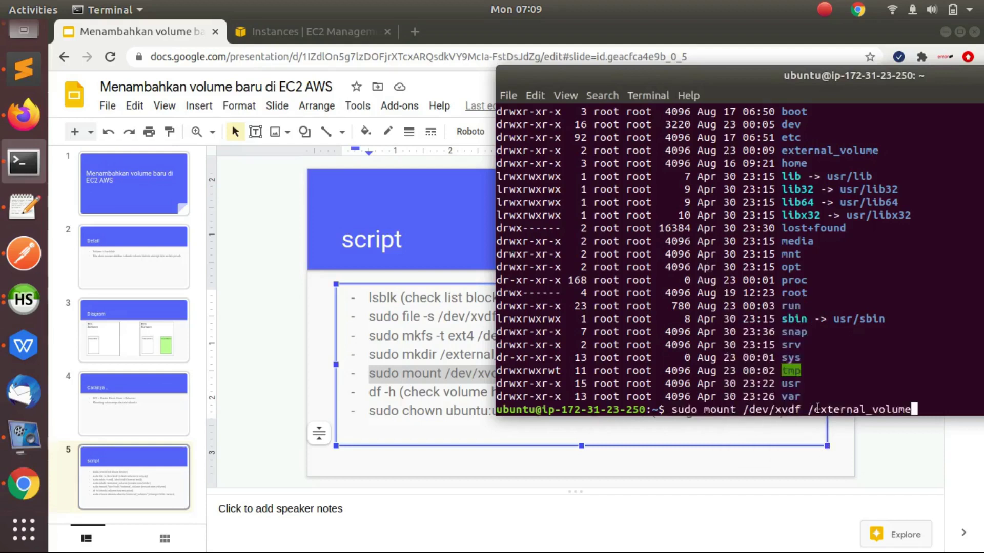
{"action": "key", "text": "Return"}
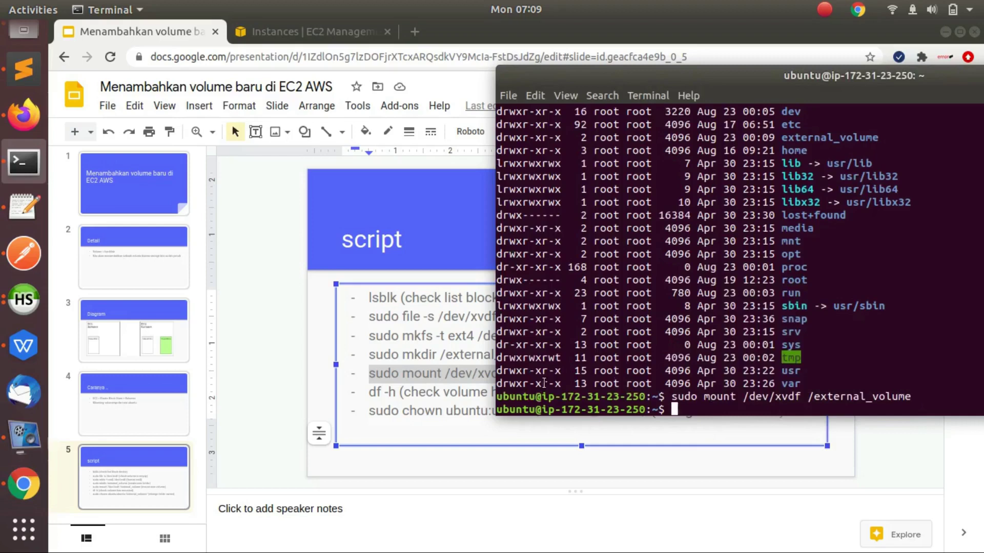
Run df -h to confirm the 2.0G xvdf on /external_volume, and show the server root in Files
{"action": "left_click", "coordinate": [414, 384]}
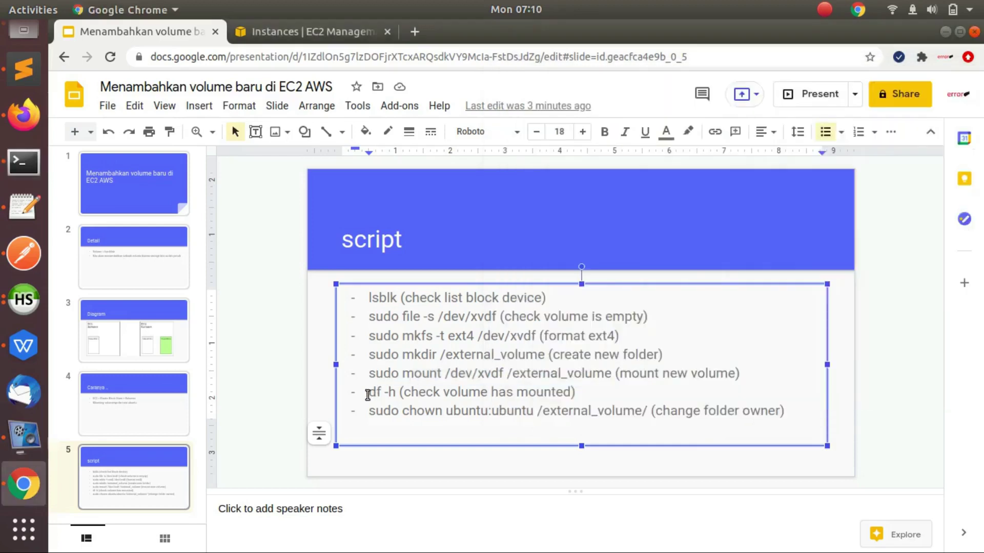
{"action": "left_click", "coordinate": [11, 167]}
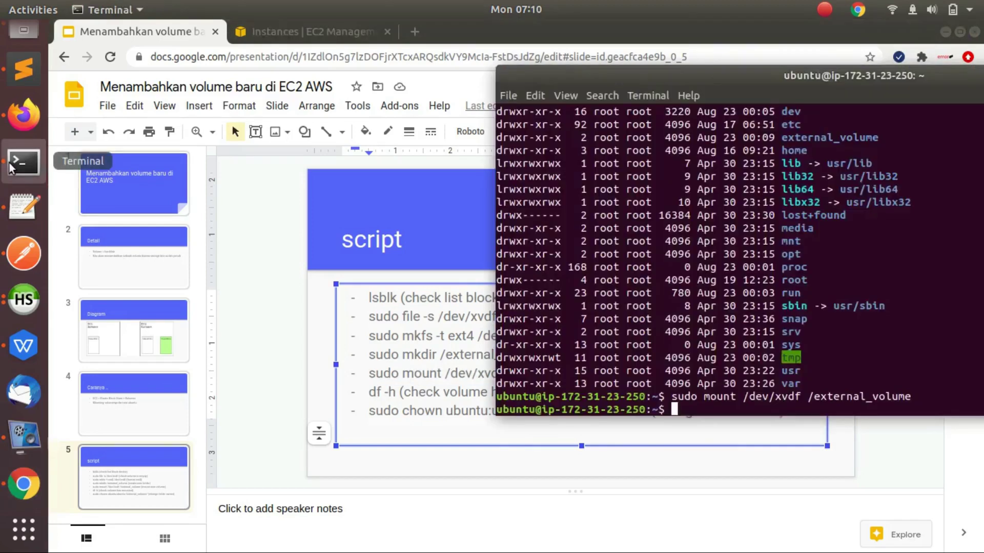
{"action": "type", "text": "mdsdf"}
{"action": "key", "text": "BackSpace"}
{"action": "key", "text": "BackSpace"}
{"action": "key", "text": "BackSpace"}
{"action": "type", "text": "df -h"}
{"action": "key", "text": "Return"}
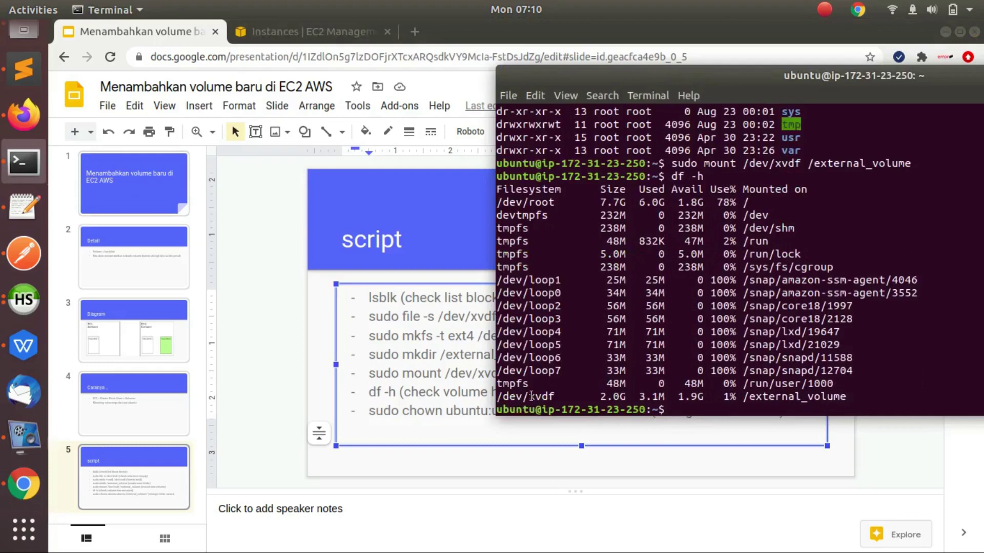
{"action": "left_click_drag", "start_coordinate": [531, 396], "coordinate": [555, 397]}
{"action": "double_click", "coordinate": [764, 399]}
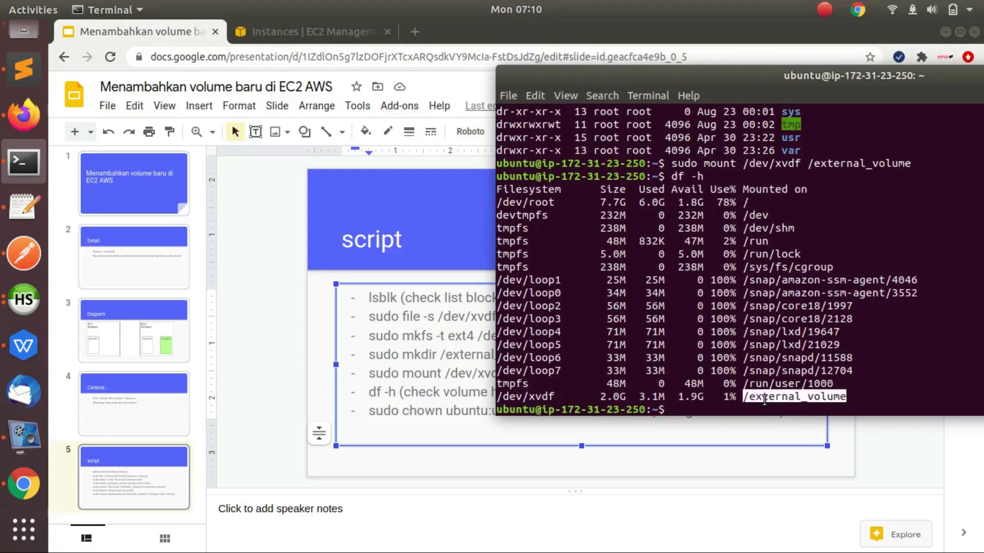
{"action": "left_click", "coordinate": [622, 388]}
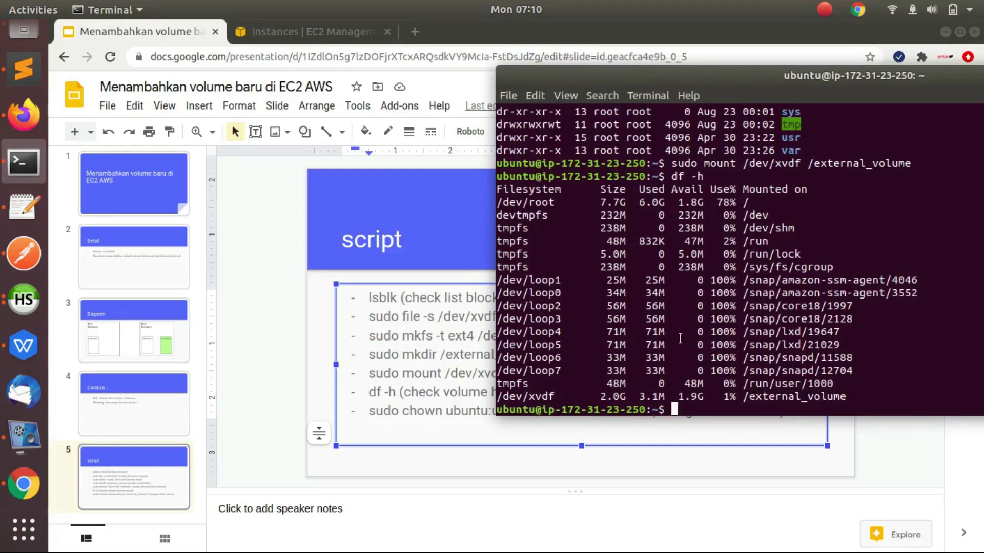
{"action": "left_click", "coordinate": [23, 43]}
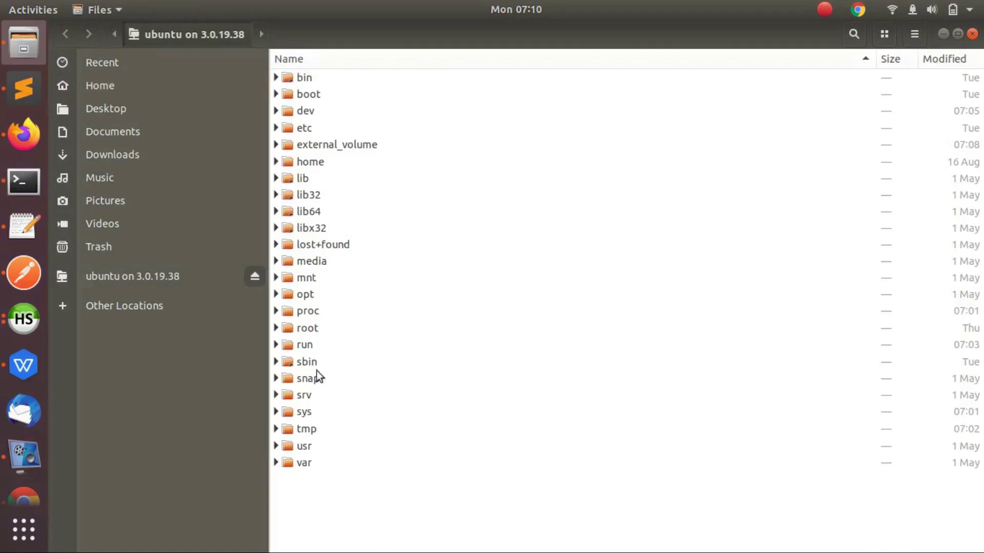
Try creating a 'test' folder inside external_volume, see the Permission denied details, and return to the slides
{"action": "double_click", "coordinate": [323, 146]}
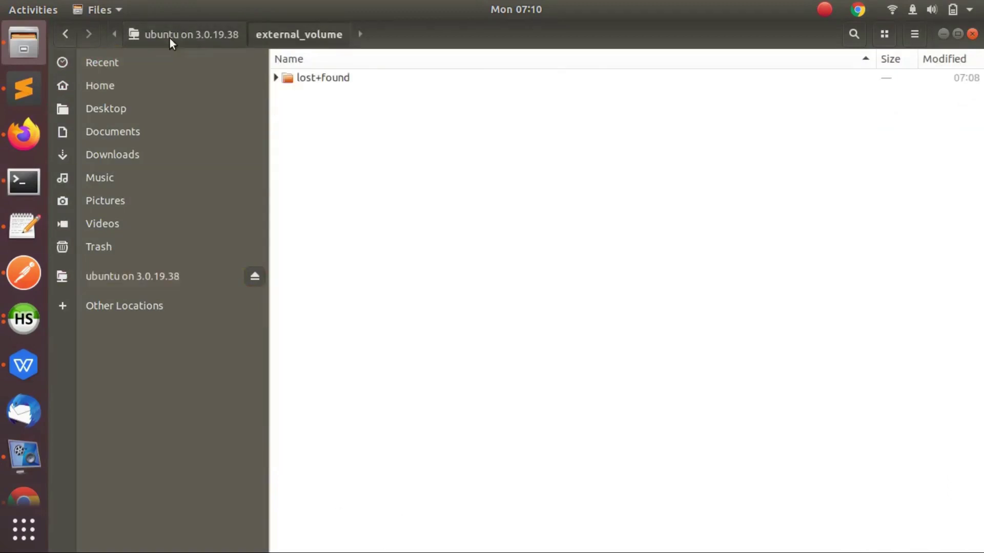
{"action": "right_click", "coordinate": [454, 244]}
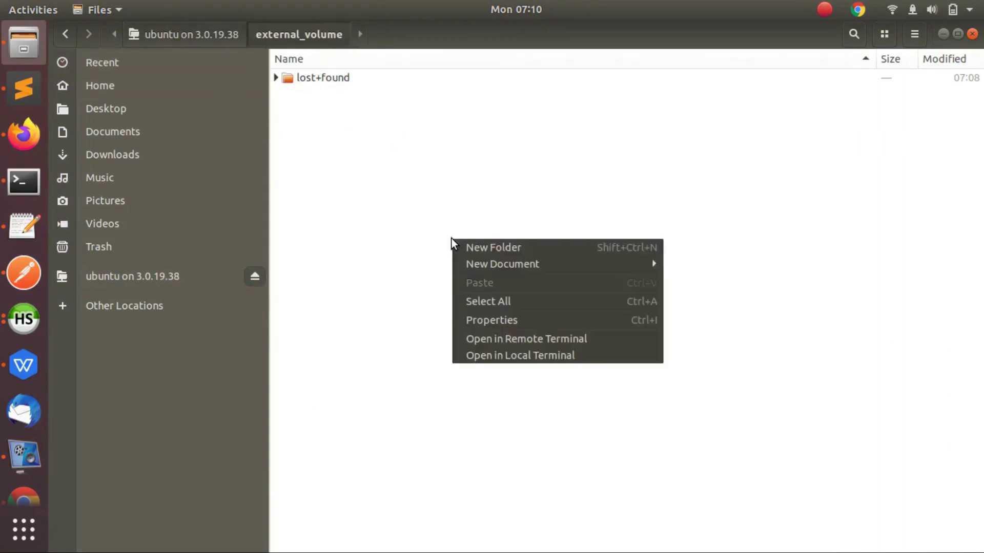
{"action": "left_click", "coordinate": [582, 247]}
{"action": "type", "text": "test"}
{"action": "key", "text": "Return"}
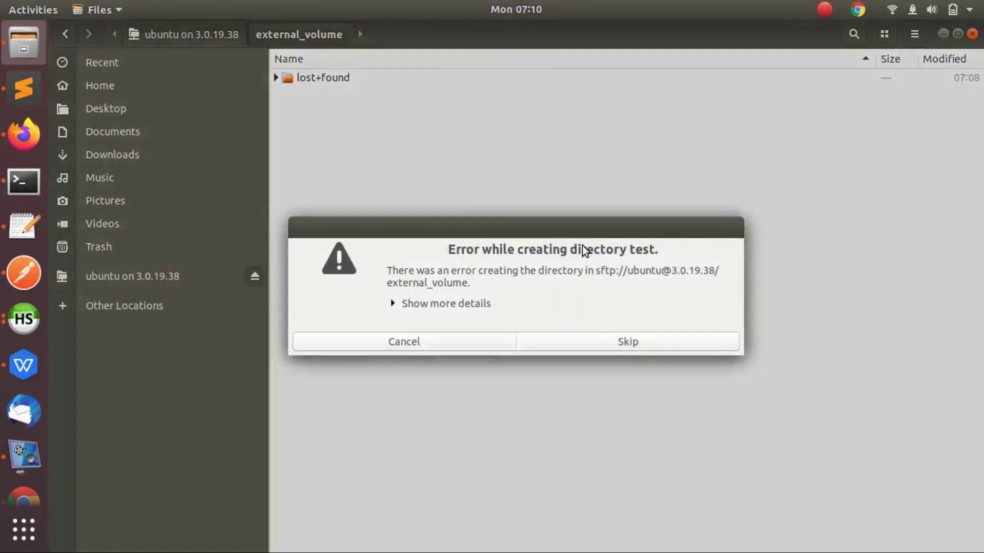
{"action": "left_click", "coordinate": [425, 304]}
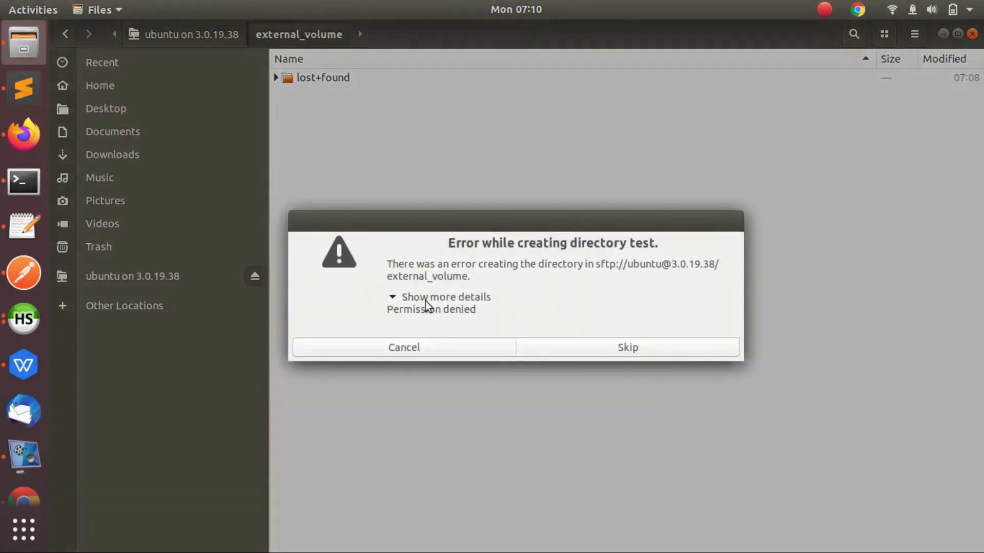
{"action": "left_click", "coordinate": [23, 497]}
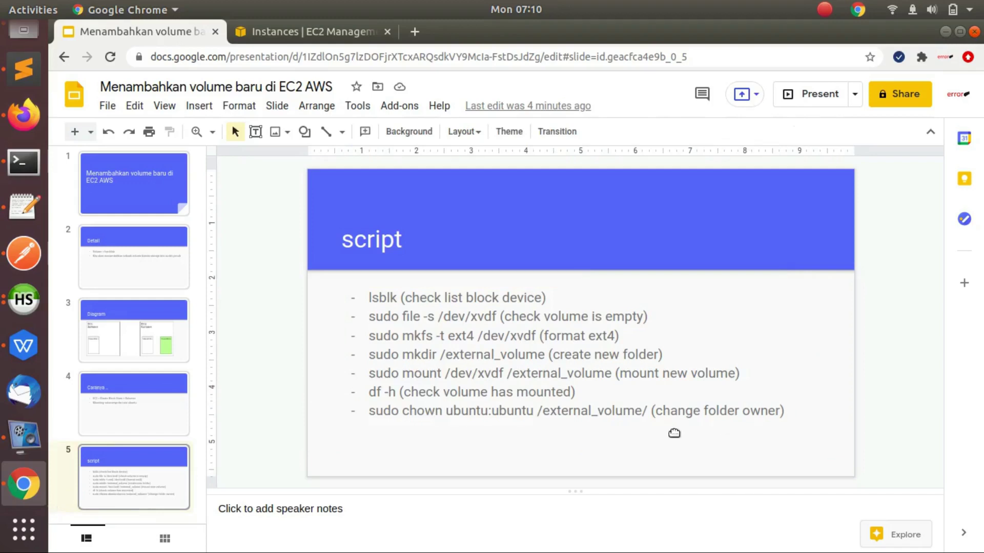
Paste and run 'sudo chown ubuntu:ubuntu /external_volume/' from the slide, then check external_volume in Files
{"action": "left_click_drag", "start_coordinate": [647, 412], "coordinate": [365, 412]}
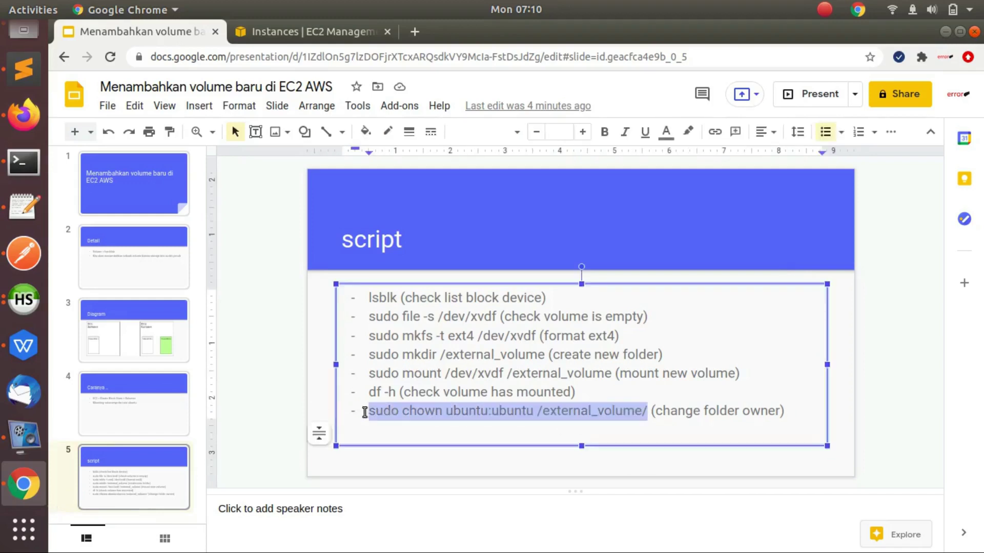
{"action": "left_click", "coordinate": [23, 162]}
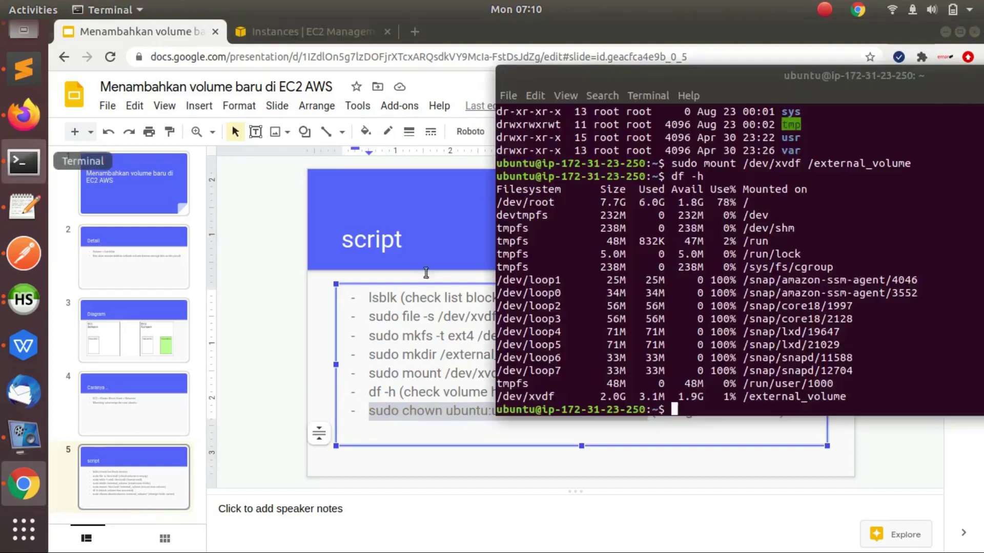
{"action": "right_click", "coordinate": [665, 288]}
{"action": "left_click", "coordinate": [691, 333]}
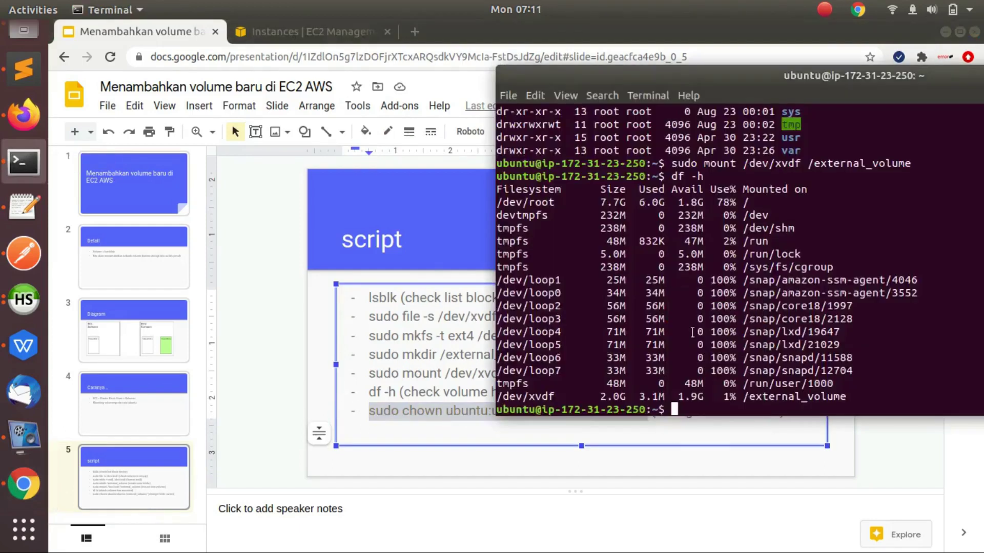
{"action": "left_click_drag", "start_coordinate": [713, 89], "coordinate": [545, 87]}
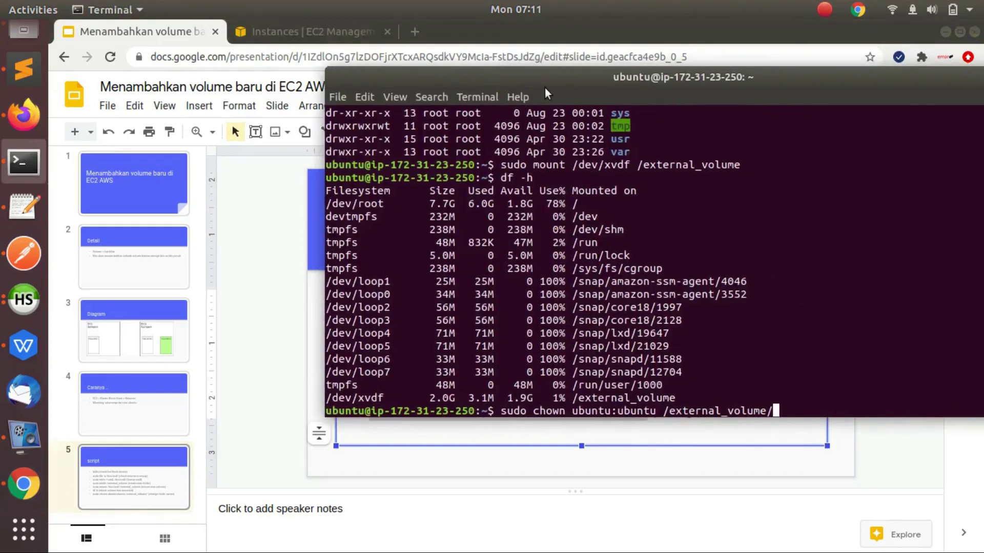
{"action": "key", "text": "Return"}
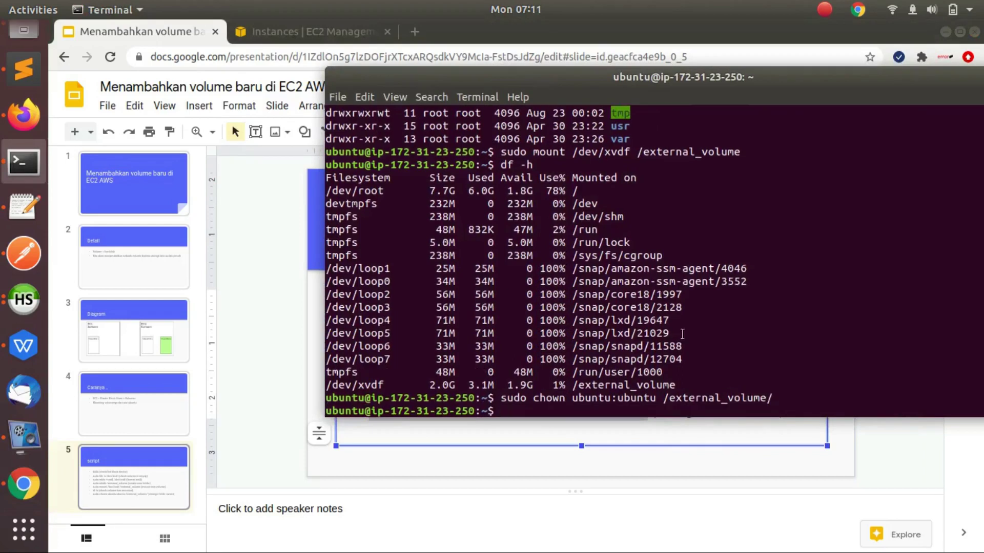
{"action": "left_click", "coordinate": [25, 36]}
Create a new folder named 'test' inside external_volume
{"action": "right_click", "coordinate": [392, 273]}
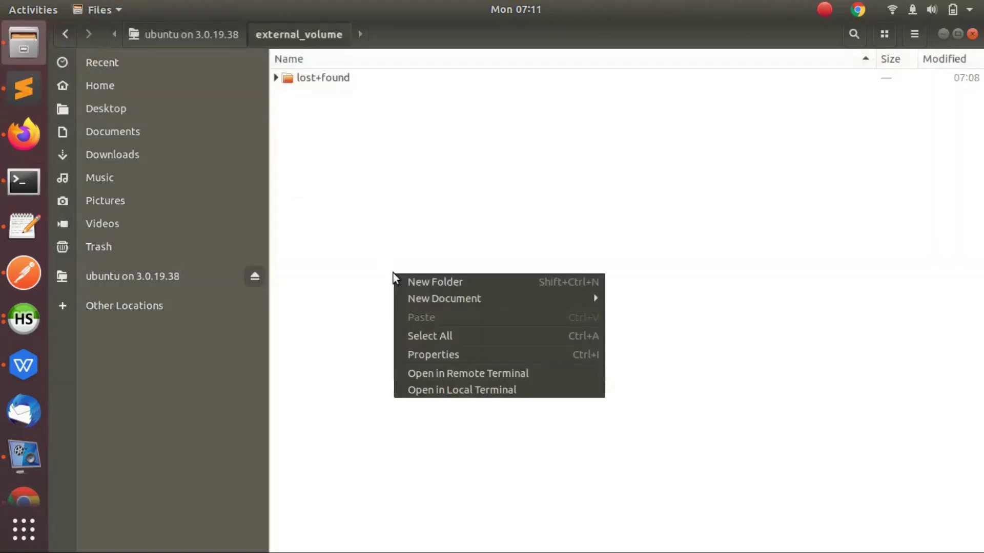
{"action": "left_click", "coordinate": [432, 282]}
{"action": "type", "text": "test"}
{"action": "key", "text": "Return"}
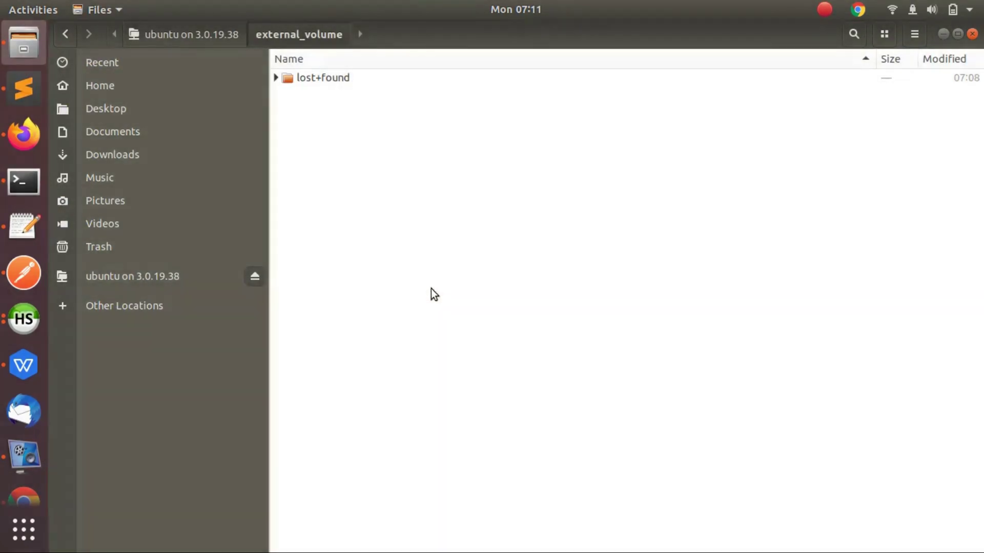
{"action": "left_click", "coordinate": [424, 244]}
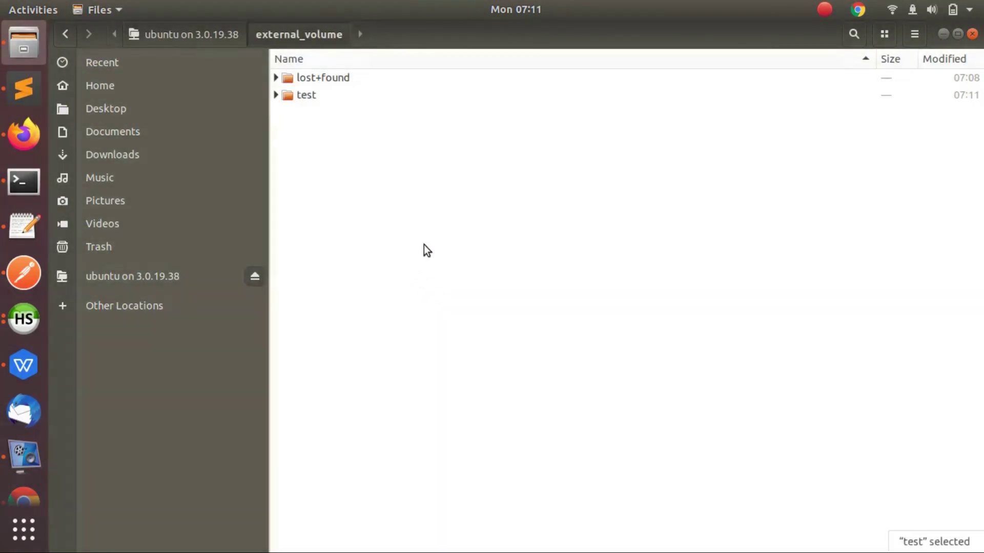
{"action": "left_click", "coordinate": [292, 97]}
Create an empty plain text document named test.txt in external_volume
{"action": "right_click", "coordinate": [385, 254]}
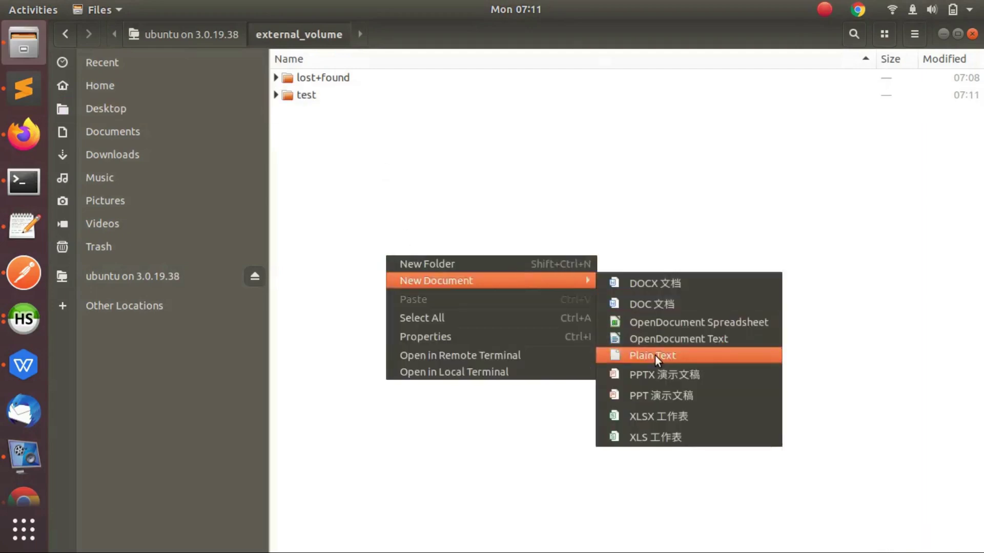
{"action": "left_click", "coordinate": [655, 356]}
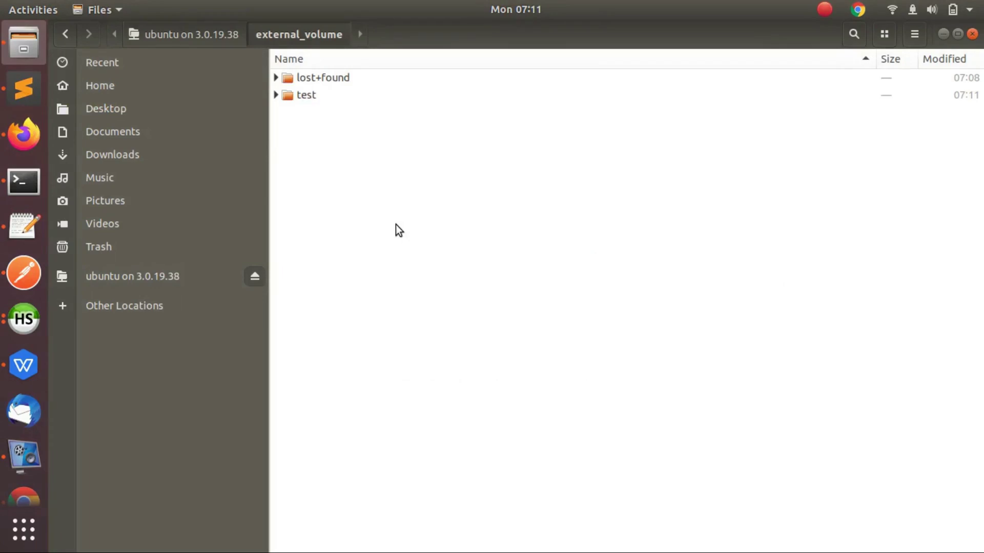
{"action": "type", "text": "test"}
{"action": "key", "text": "Return"}
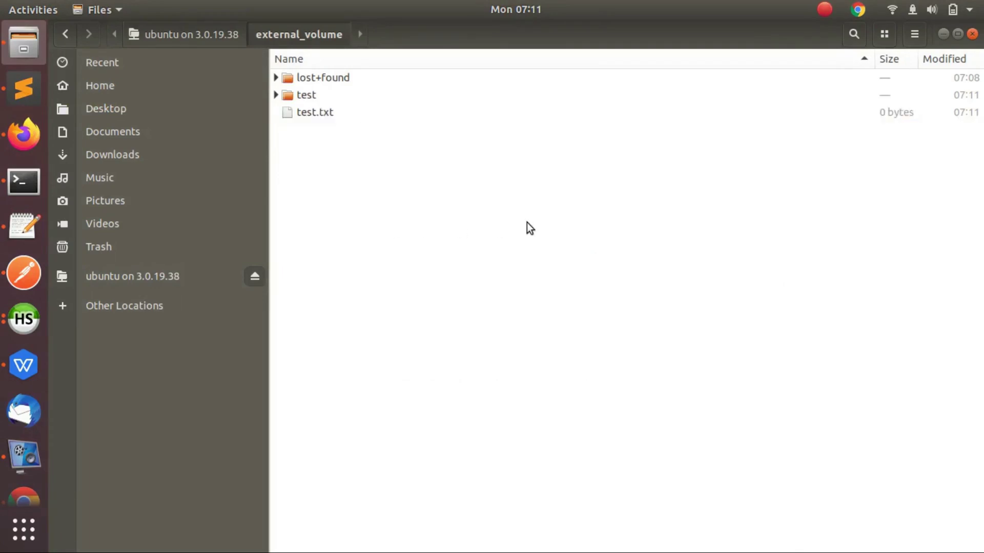
Point out the new test folder and test.txt, then return to the Google Slides deck
{"action": "left_click", "coordinate": [307, 97]}
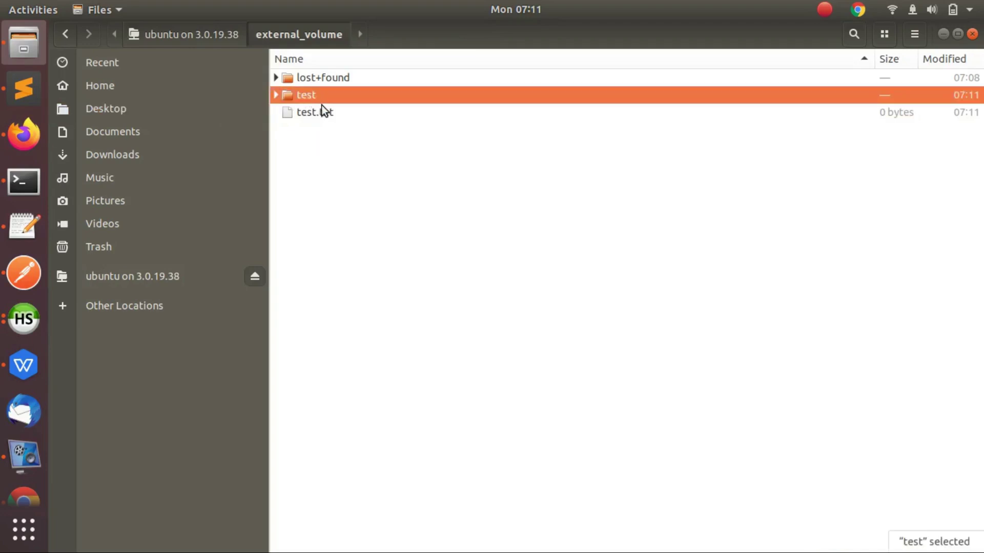
{"action": "left_click", "coordinate": [321, 107]}
{"action": "left_click", "coordinate": [392, 180]}
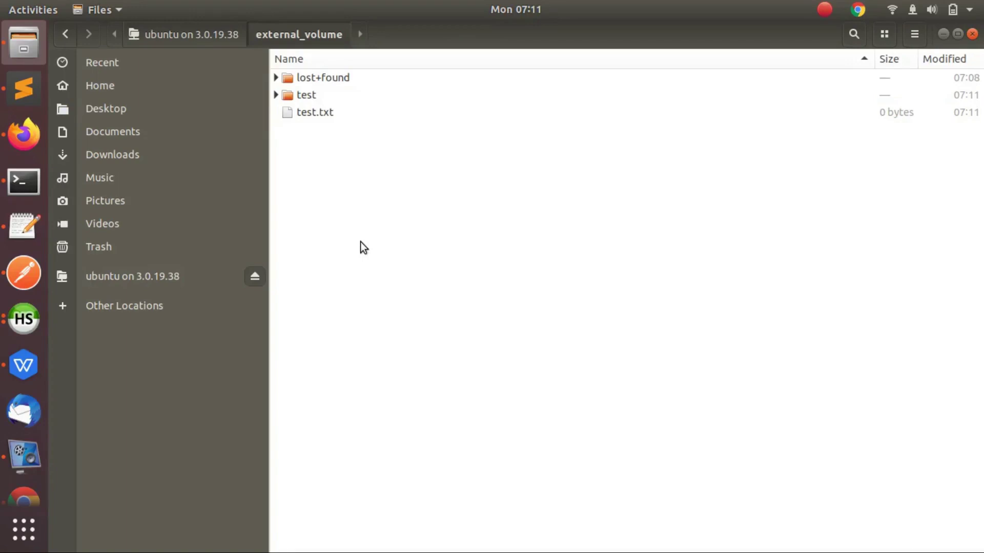
{"action": "key", "text": "alt+Tab"}
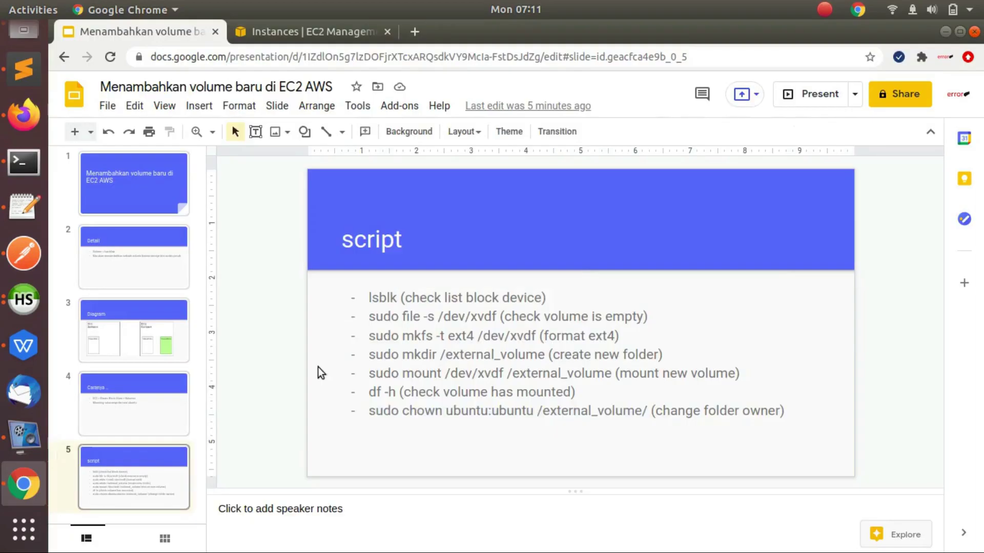